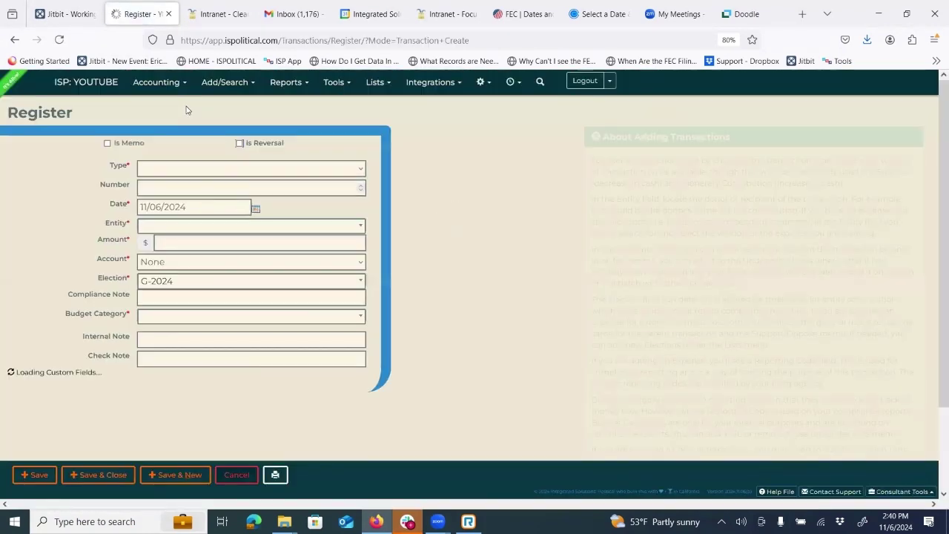
Change the new transaction's type from Expense to Monetary Contribution
{"action": "left_click", "coordinate": [160, 169]}
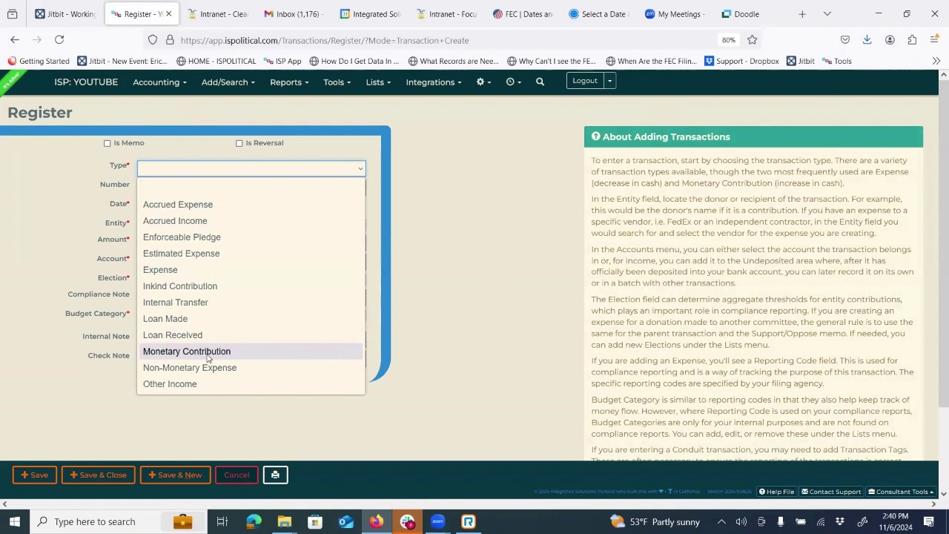
{"action": "left_click", "coordinate": [167, 269]}
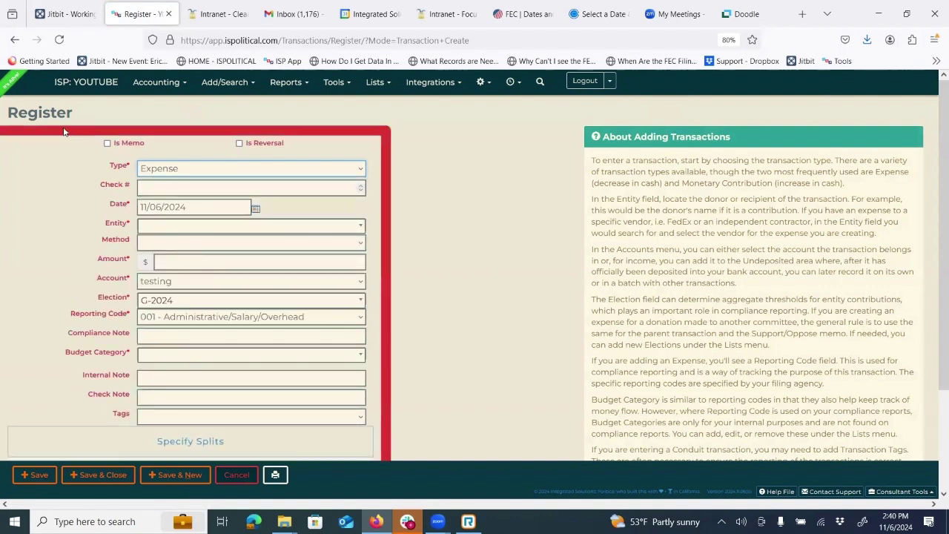
{"action": "left_click", "coordinate": [259, 171]}
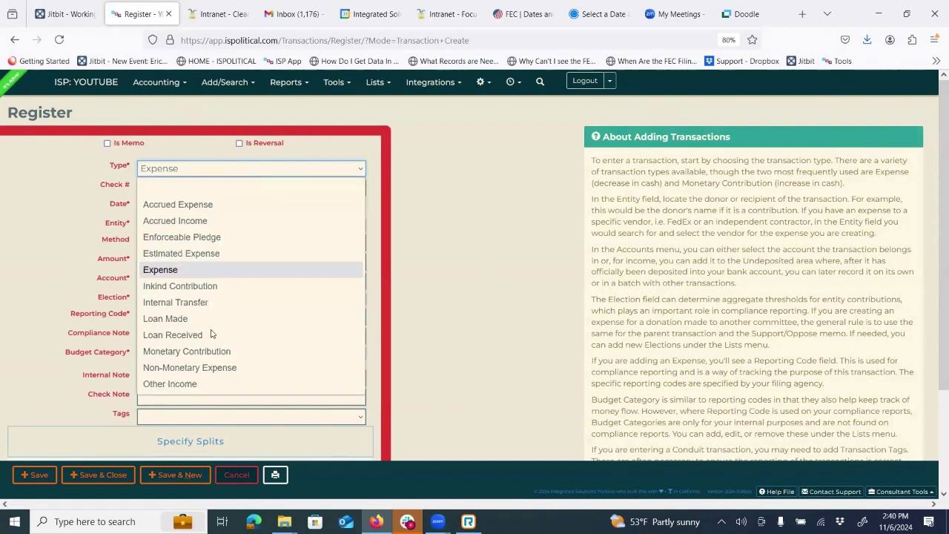
{"action": "left_click", "coordinate": [206, 354]}
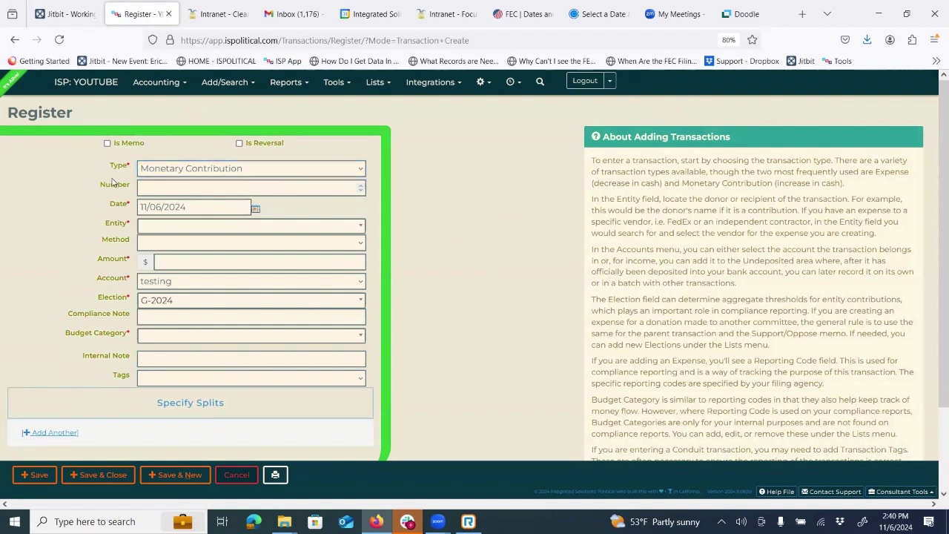
{"action": "left_click", "coordinate": [123, 204]}
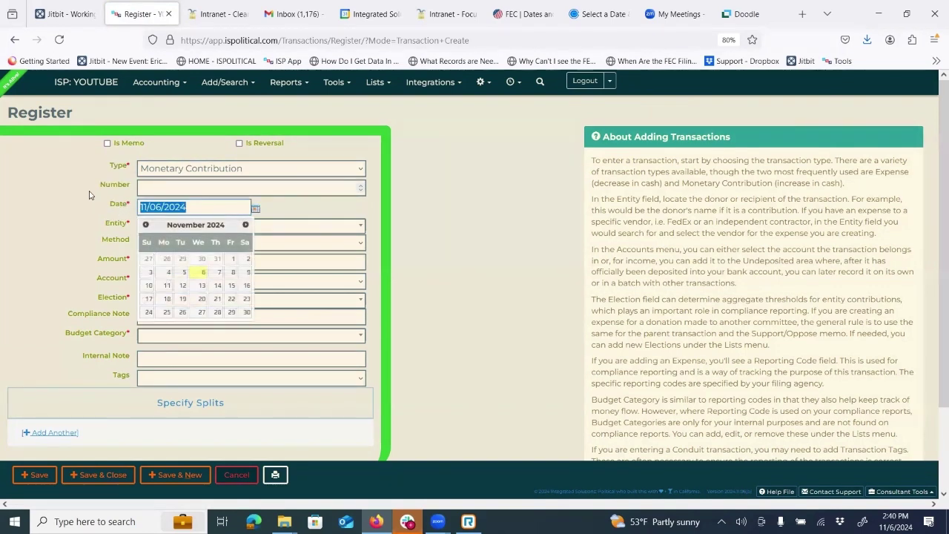
Pick October 31, 2024 in the datepicker so the date reads 10/31/2024
{"action": "left_click", "coordinate": [120, 174]}
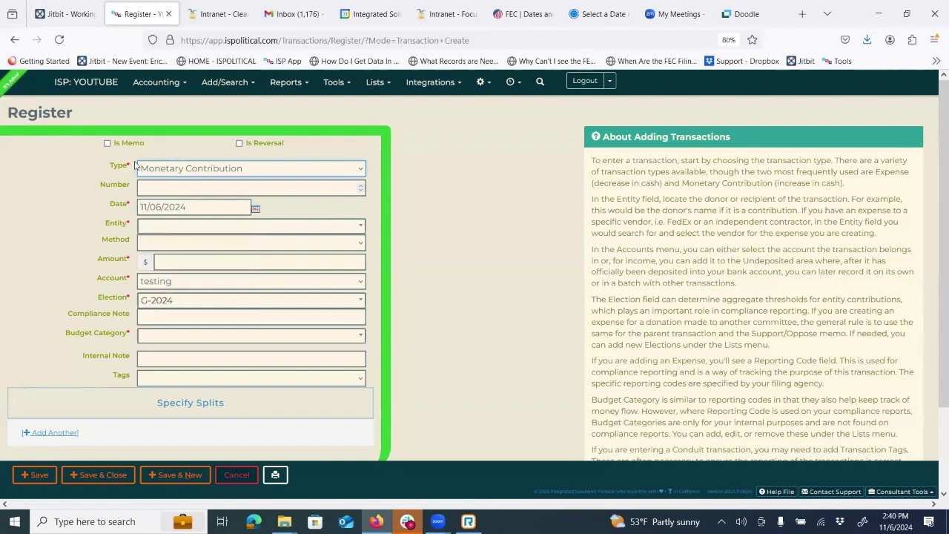
{"action": "left_click", "coordinate": [171, 172]}
{"action": "left_click", "coordinate": [152, 186]}
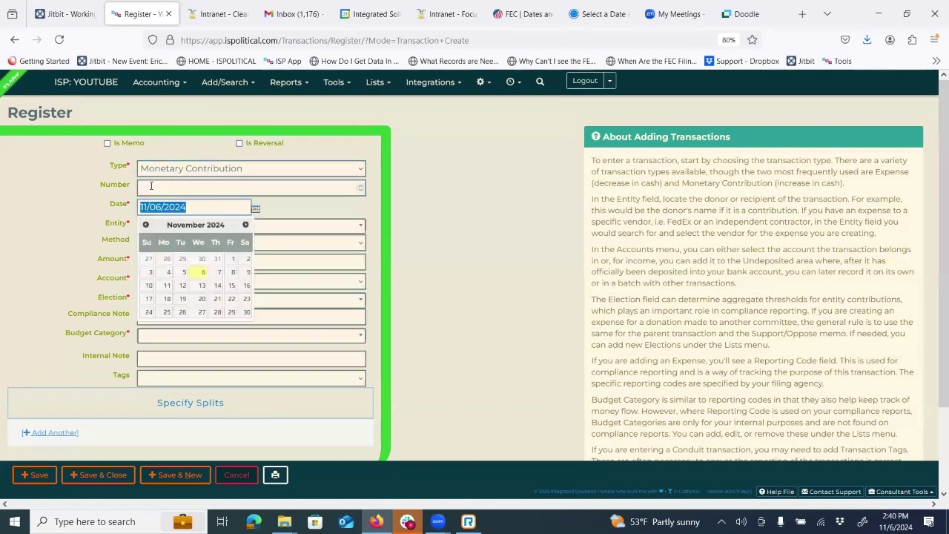
{"action": "left_click", "coordinate": [152, 186]}
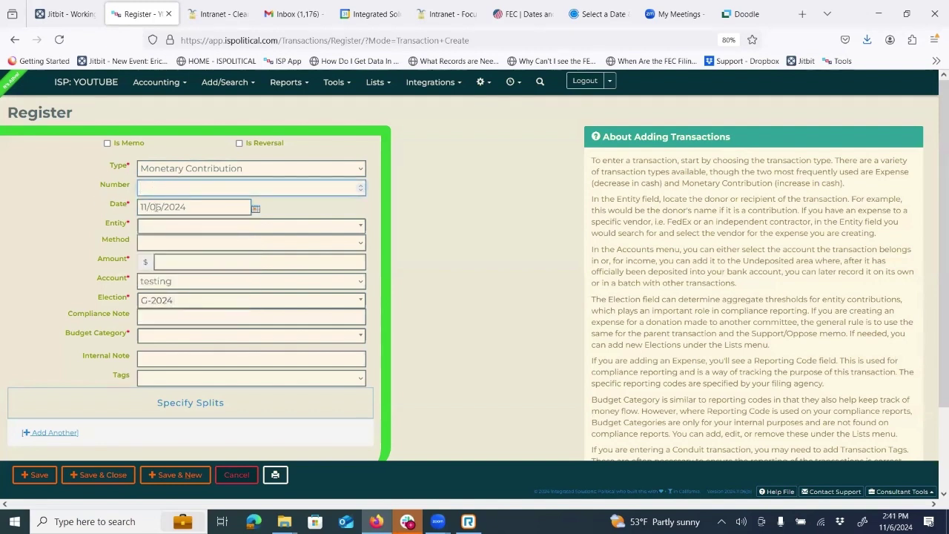
{"action": "left_click", "coordinate": [157, 207]}
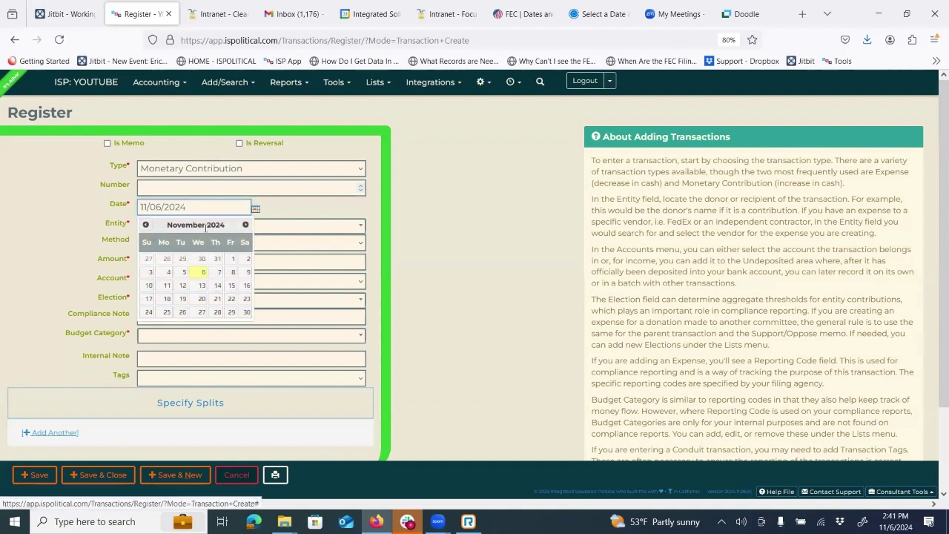
{"action": "left_click", "coordinate": [216, 259]}
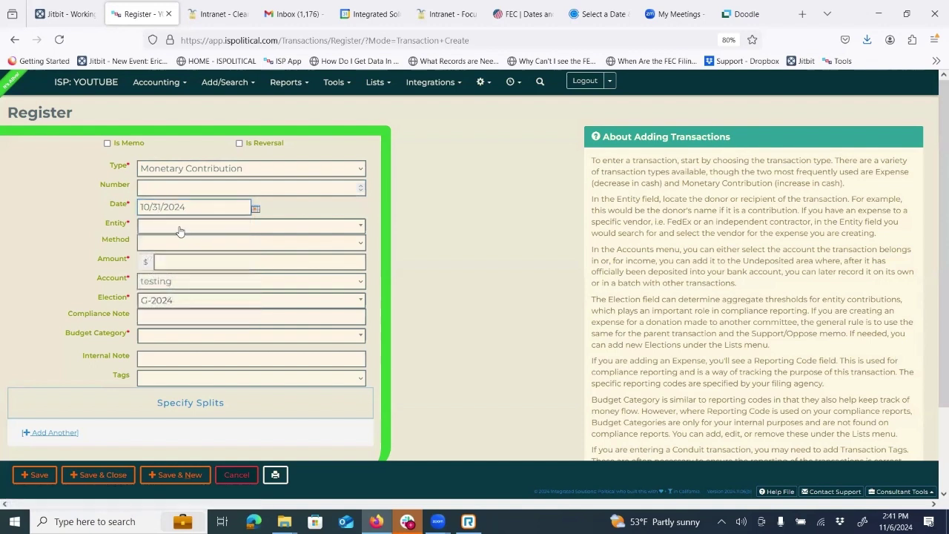
{"action": "left_click", "coordinate": [179, 231]}
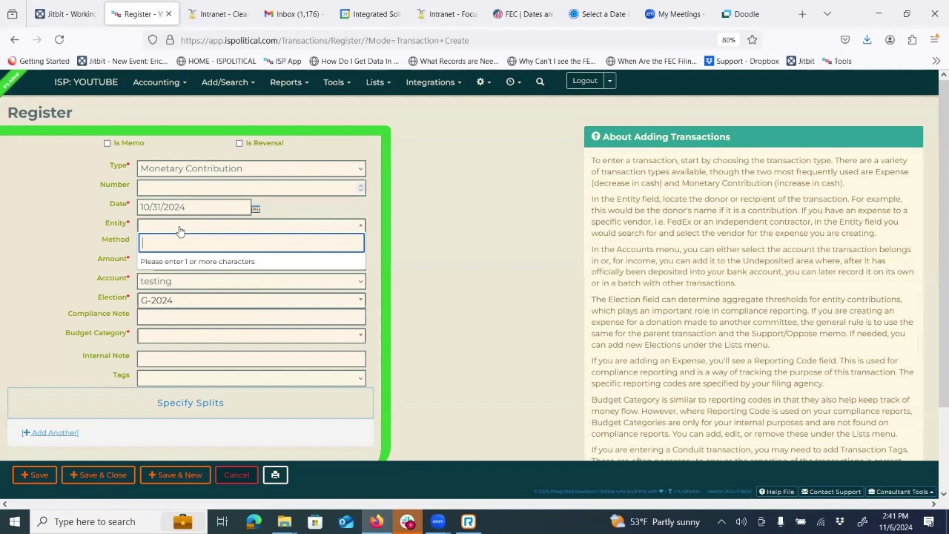
Search the Entity list for the contributor's name and add them as a new individual
{"action": "type", "text": "bob sm"}
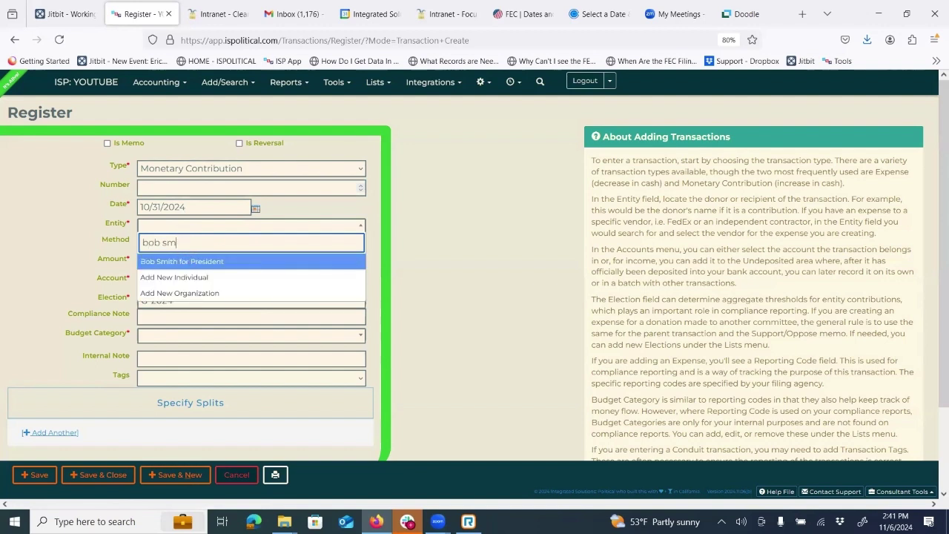
{"action": "type", "text": "ianders"}
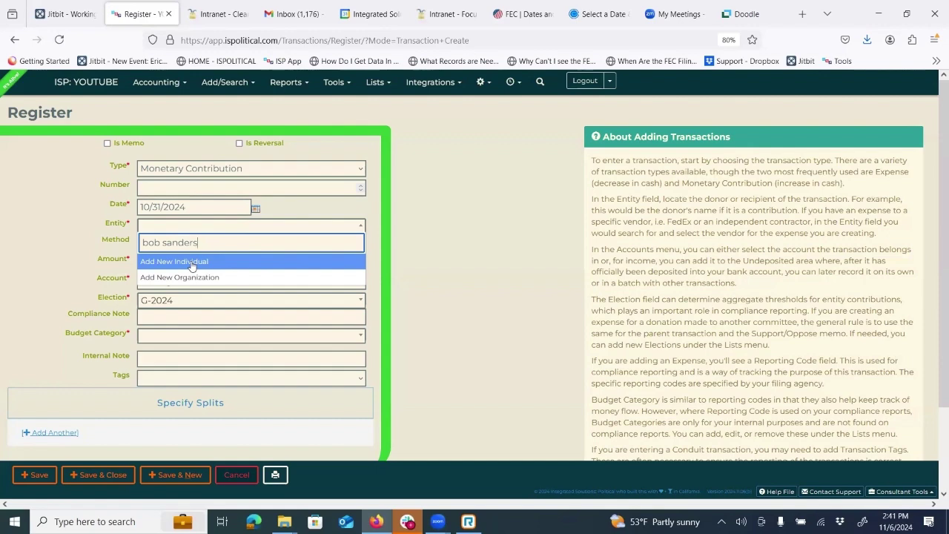
{"action": "left_click", "coordinate": [191, 264]}
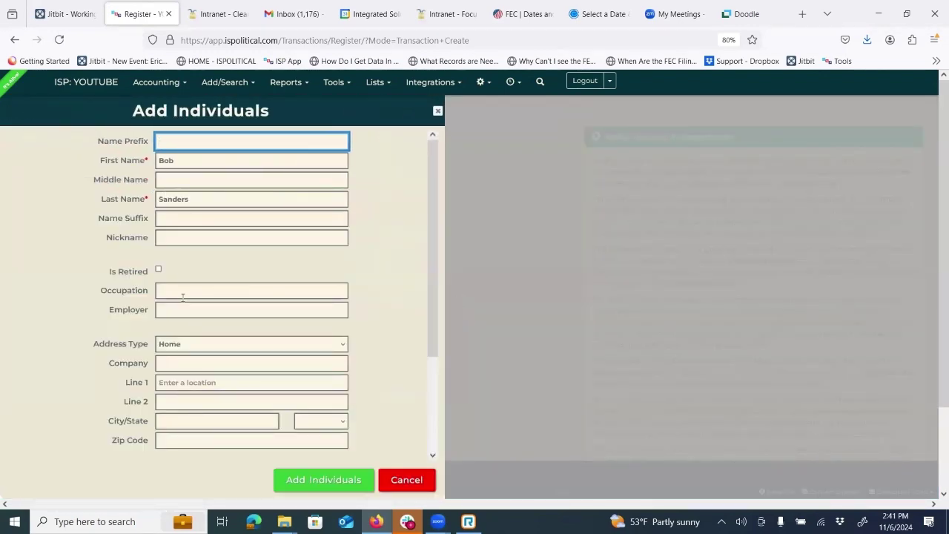
Give the new individual occupation Teacher and employer University of Denver, then save them
{"action": "left_click", "coordinate": [182, 294]}
{"action": "type", "text": "Teacher"}
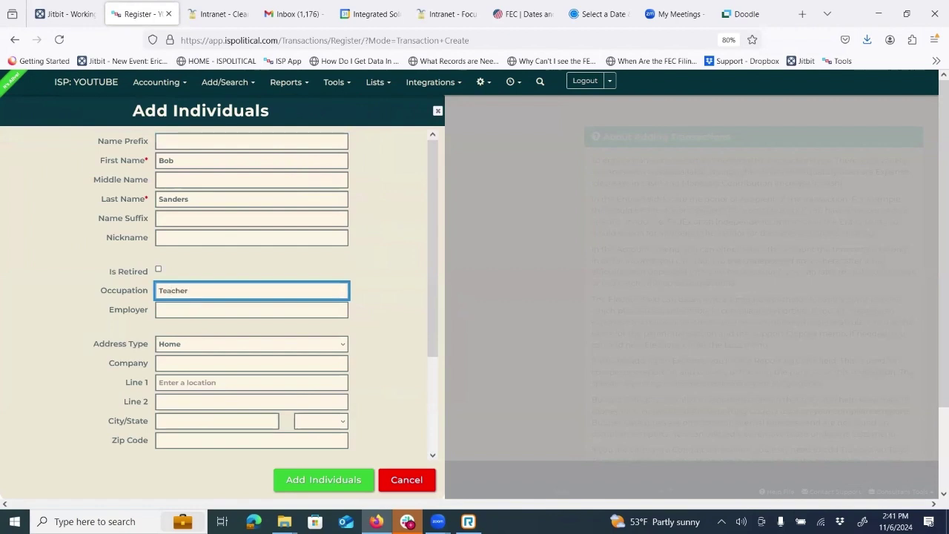
{"action": "key", "text": "Tab"}
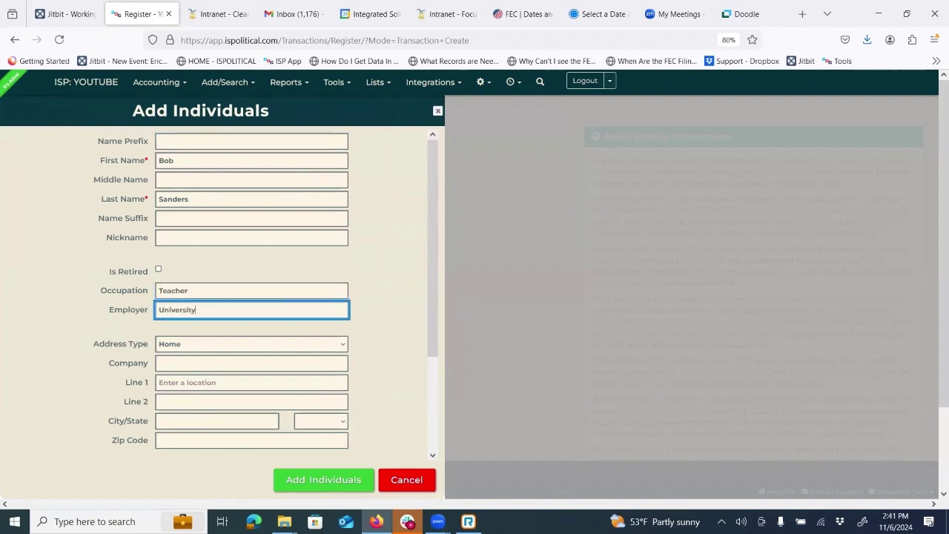
{"action": "scroll", "coordinate": [240, 356], "scroll_direction": "down", "scroll_amount": 3}
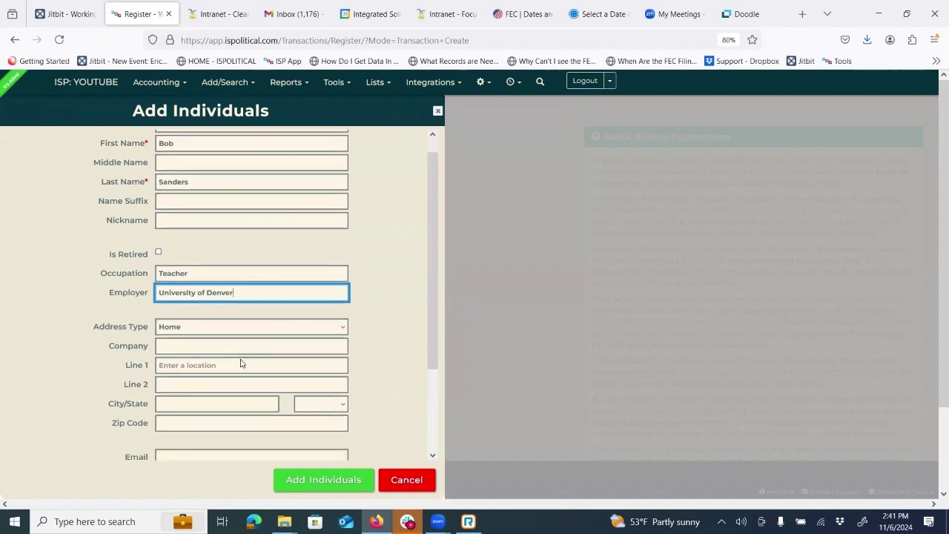
{"action": "scroll", "coordinate": [234, 347], "scroll_direction": "up", "scroll_amount": 3}
{"action": "scroll", "coordinate": [231, 341], "scroll_direction": "down", "scroll_amount": 3}
{"action": "scroll", "coordinate": [226, 311], "scroll_direction": "up", "scroll_amount": 3}
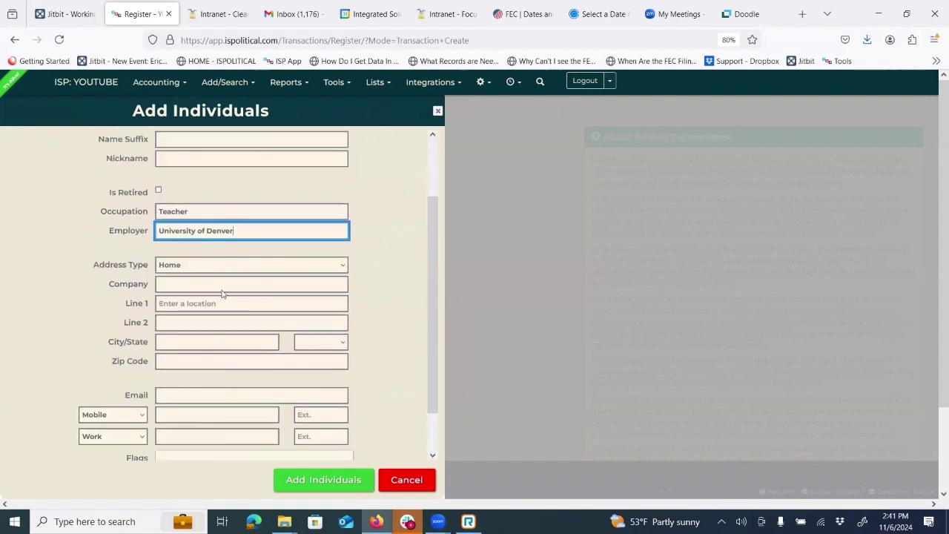
{"action": "scroll", "coordinate": [226, 326], "scroll_direction": "down", "scroll_amount": 3}
{"action": "scroll", "coordinate": [193, 267], "scroll_direction": "up", "scroll_amount": 3}
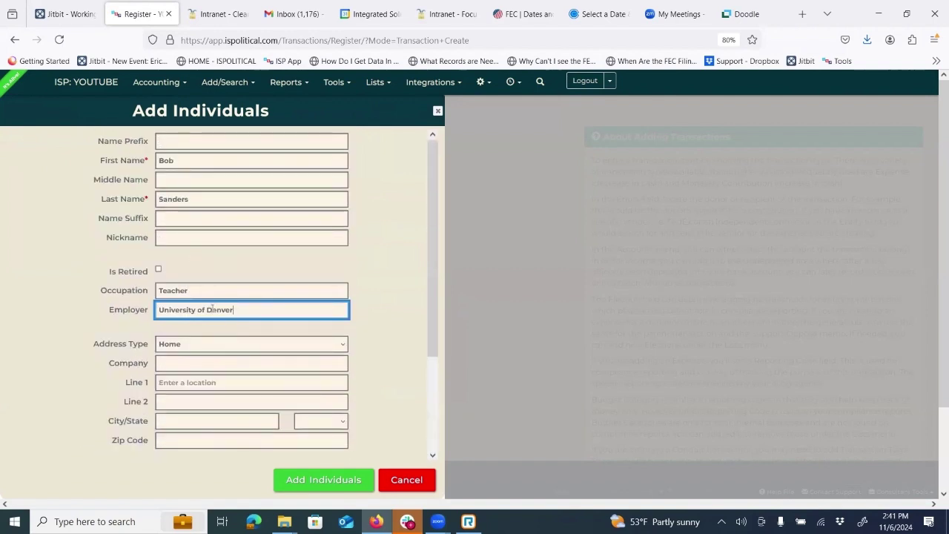
{"action": "left_click", "coordinate": [327, 481]}
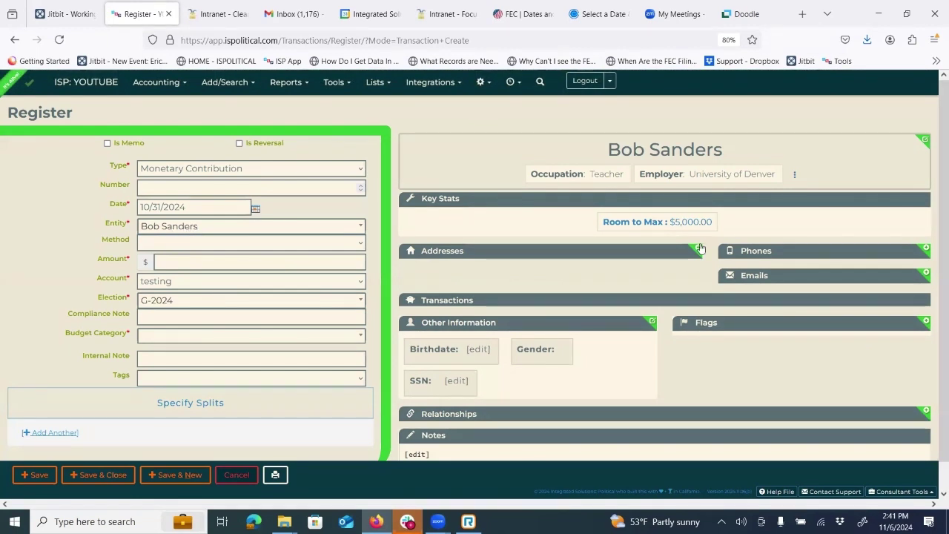
Open the phone and e-mail forms, then close both without adding anything
{"action": "left_click", "coordinate": [925, 249]}
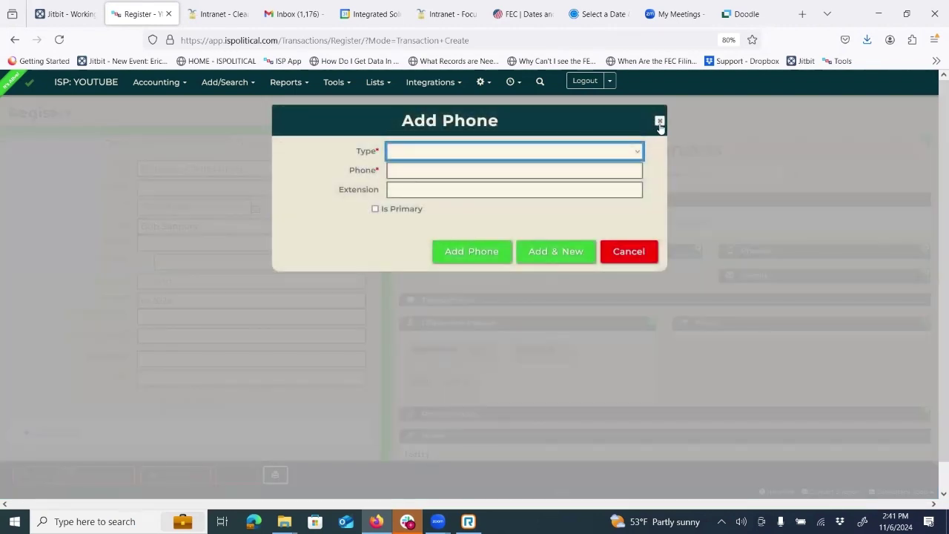
{"action": "left_click", "coordinate": [660, 123]}
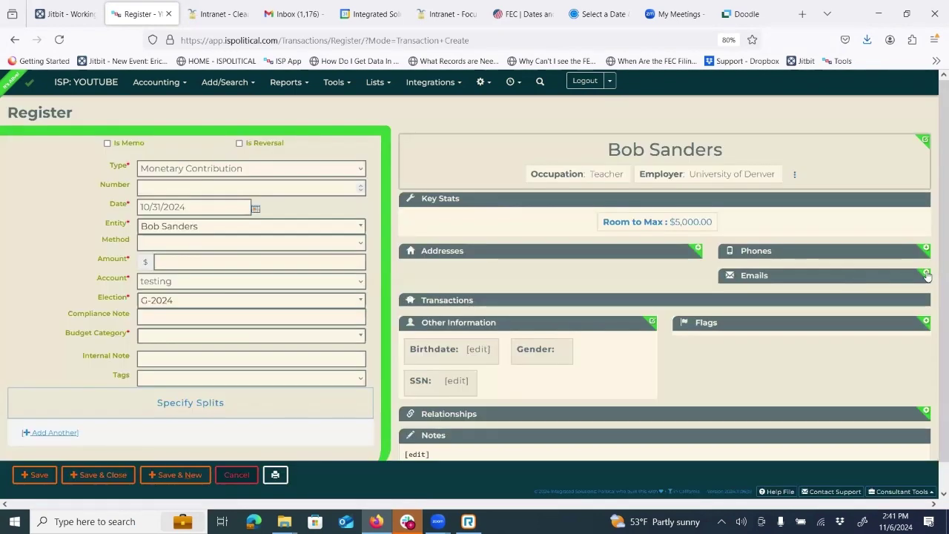
{"action": "left_click", "coordinate": [926, 275]}
{"action": "left_click", "coordinate": [660, 121]}
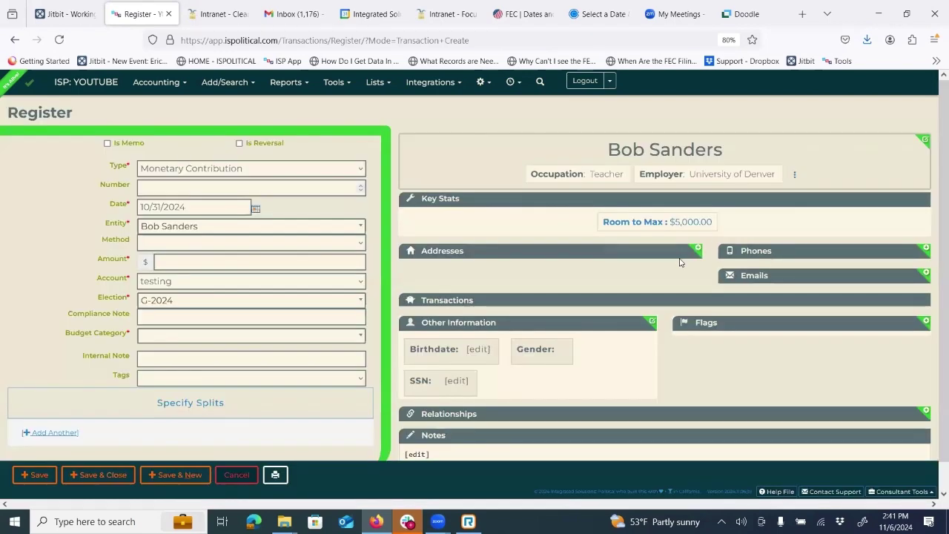
Record the contribution as a $300 Check and show the account choices
{"action": "left_click", "coordinate": [152, 245]}
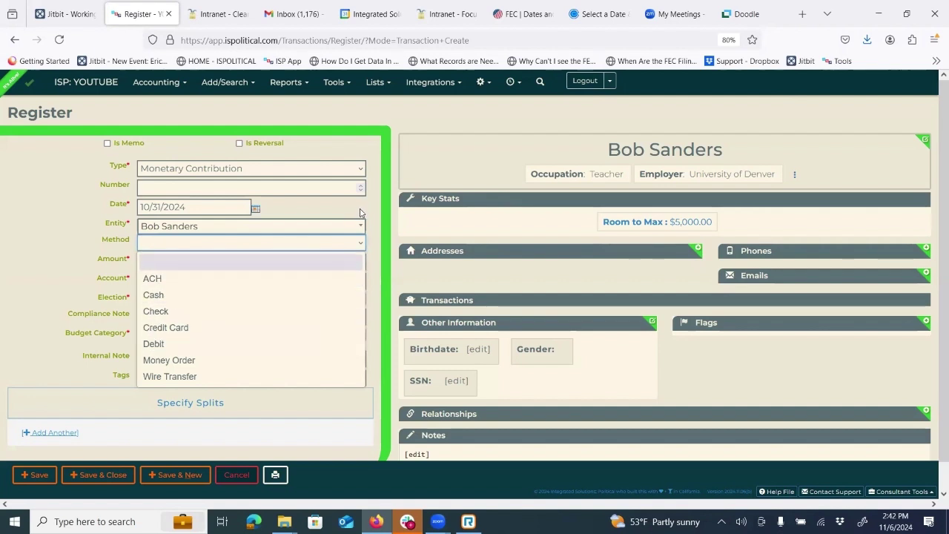
{"action": "left_click", "coordinate": [164, 314]}
{"action": "left_click", "coordinate": [171, 262]}
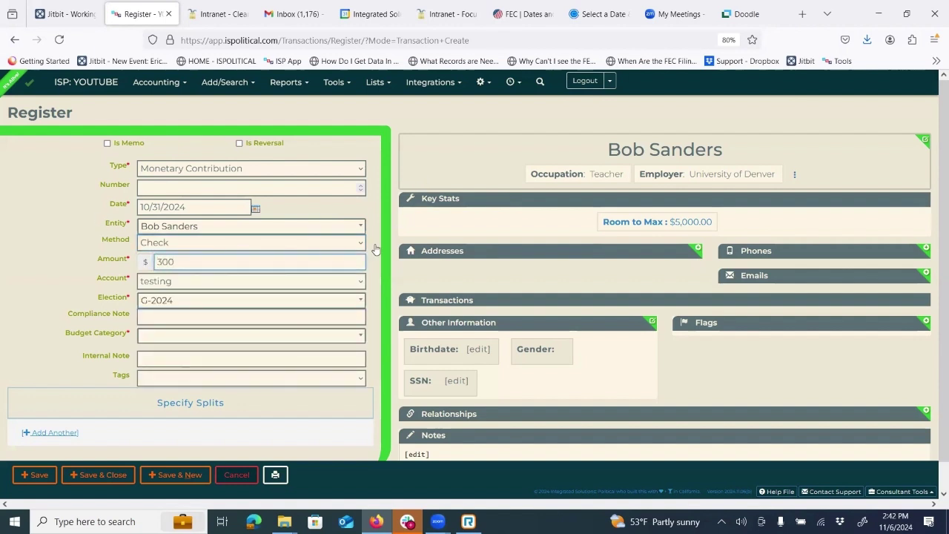
{"action": "left_click", "coordinate": [162, 283]}
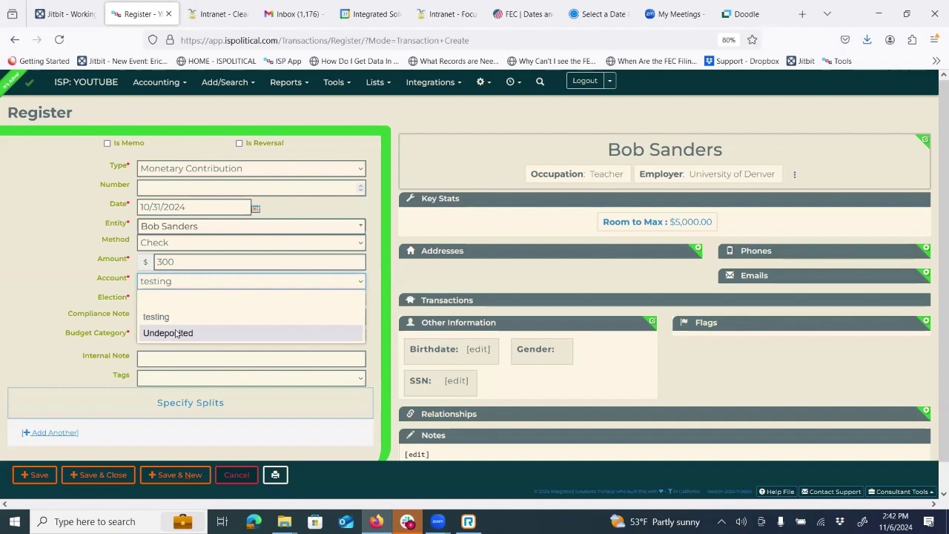
Put the contribution in the Undeposited account and keep the G-2024 election
{"action": "left_click", "coordinate": [175, 334]}
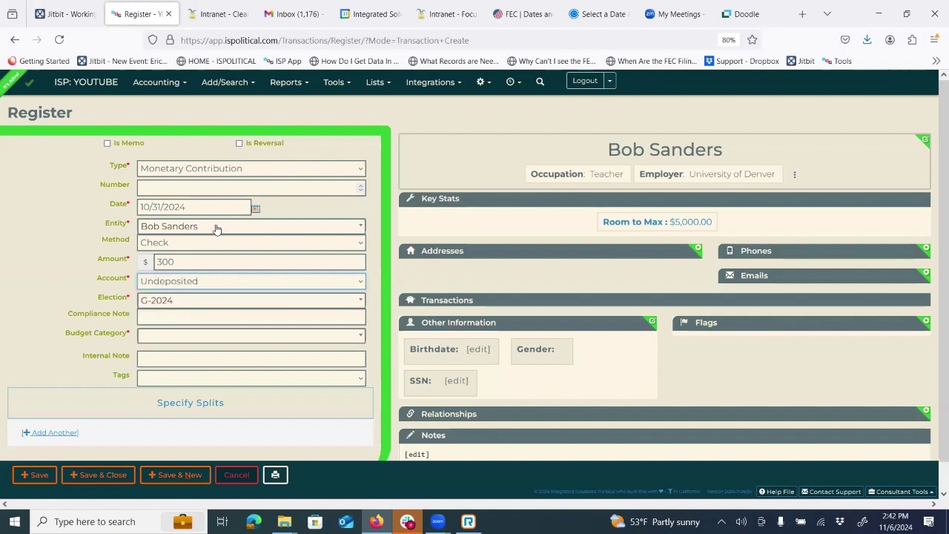
{"action": "left_click", "coordinate": [159, 303]}
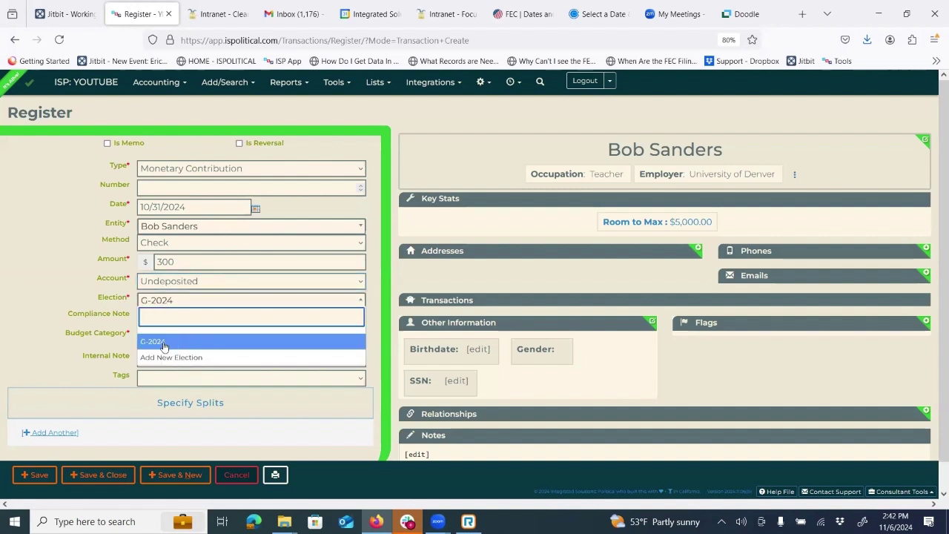
{"action": "left_click", "coordinate": [171, 357]}
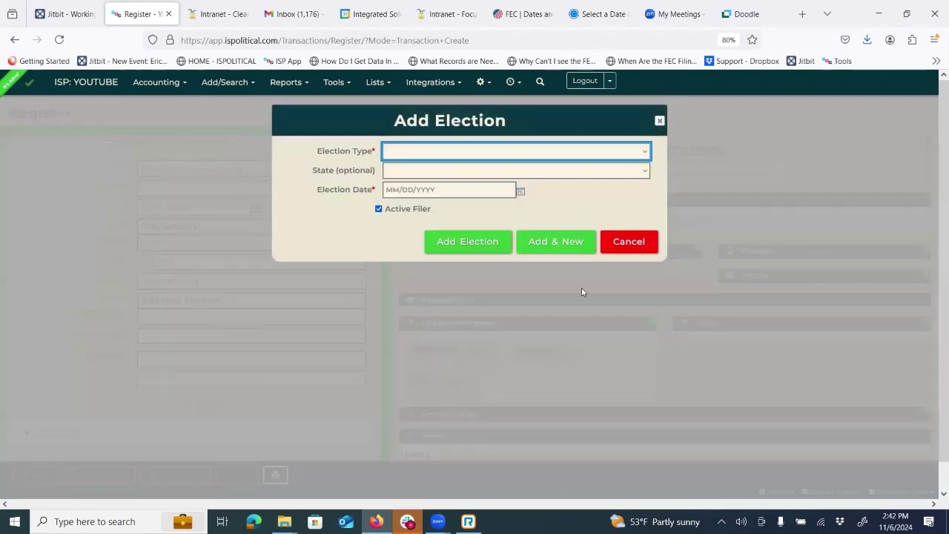
{"action": "left_click", "coordinate": [629, 243]}
{"action": "left_click", "coordinate": [165, 304]}
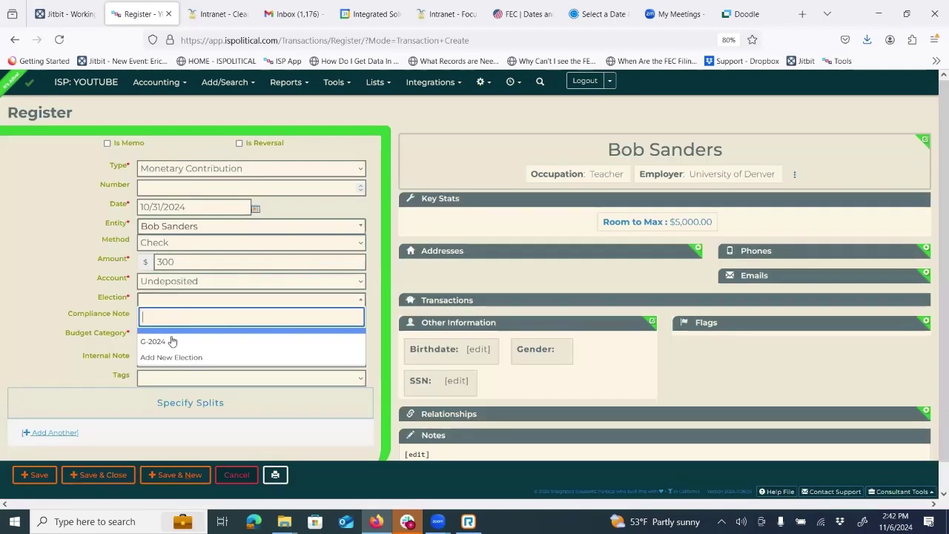
{"action": "left_click", "coordinate": [170, 339]}
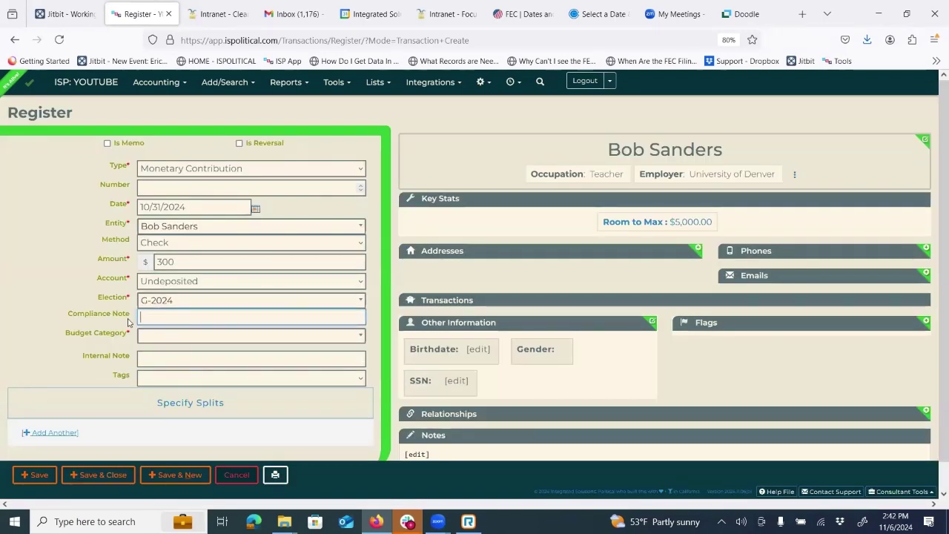
Point out the compliance and internal note fields and start a compliance note
{"action": "left_click_drag", "start_coordinate": [67, 316], "coordinate": [131, 317]}
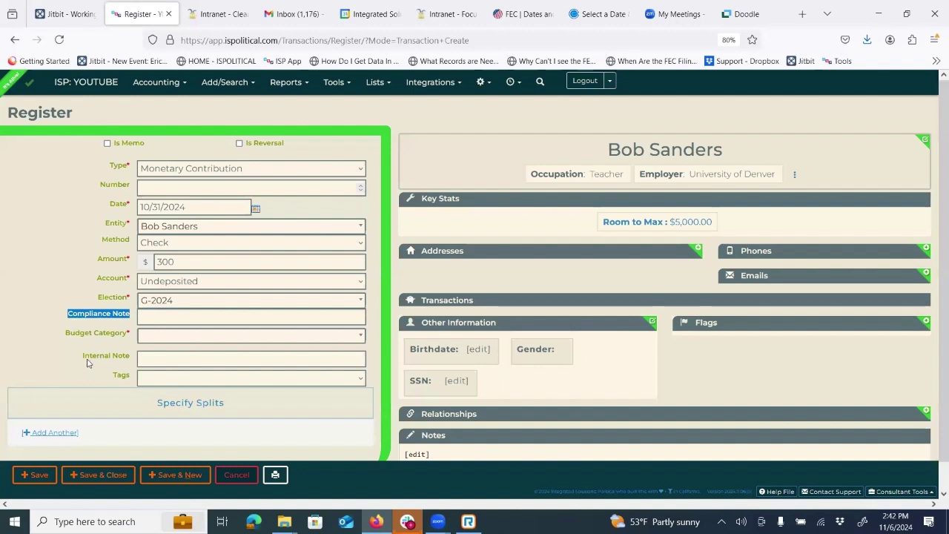
{"action": "left_click_drag", "start_coordinate": [83, 357], "coordinate": [131, 358]}
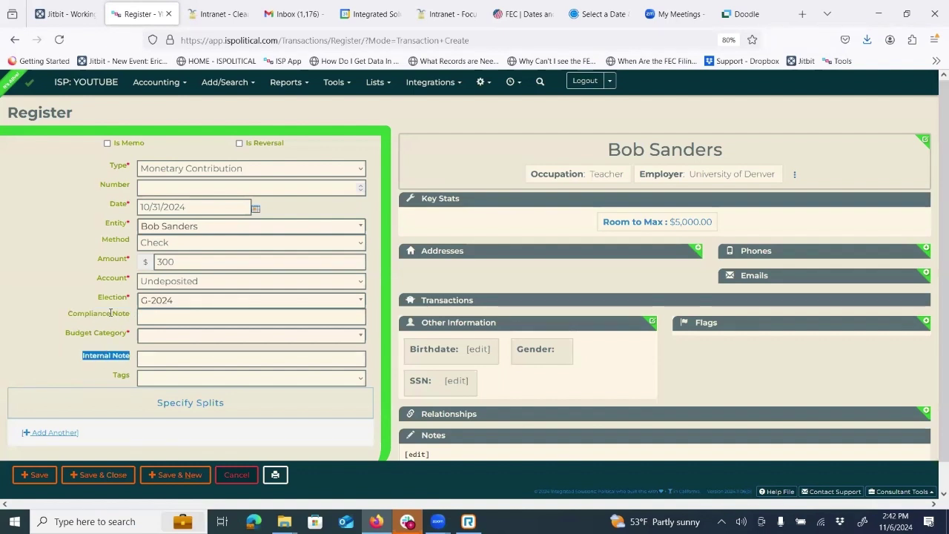
{"action": "left_click", "coordinate": [109, 315]}
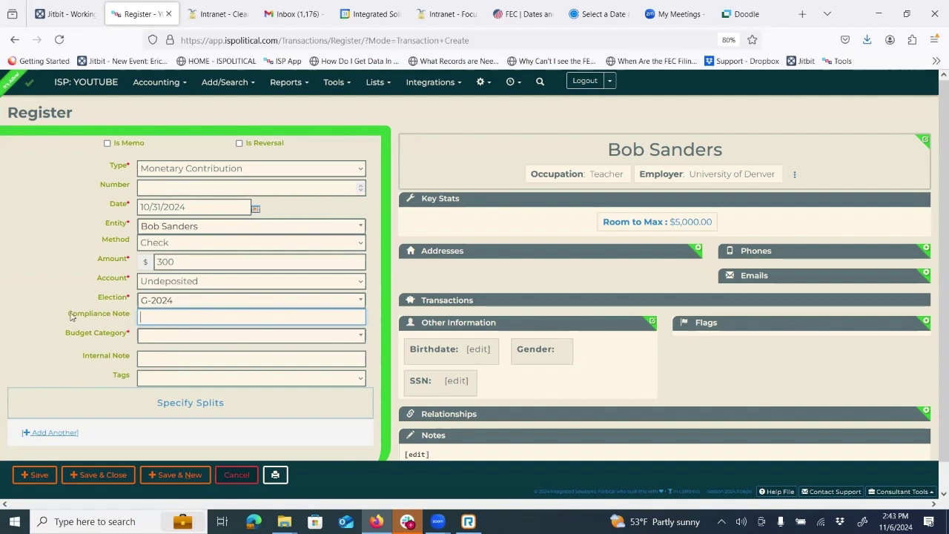
{"action": "left_click_drag", "start_coordinate": [69, 311], "coordinate": [143, 312]}
{"action": "left_click", "coordinate": [97, 318]}
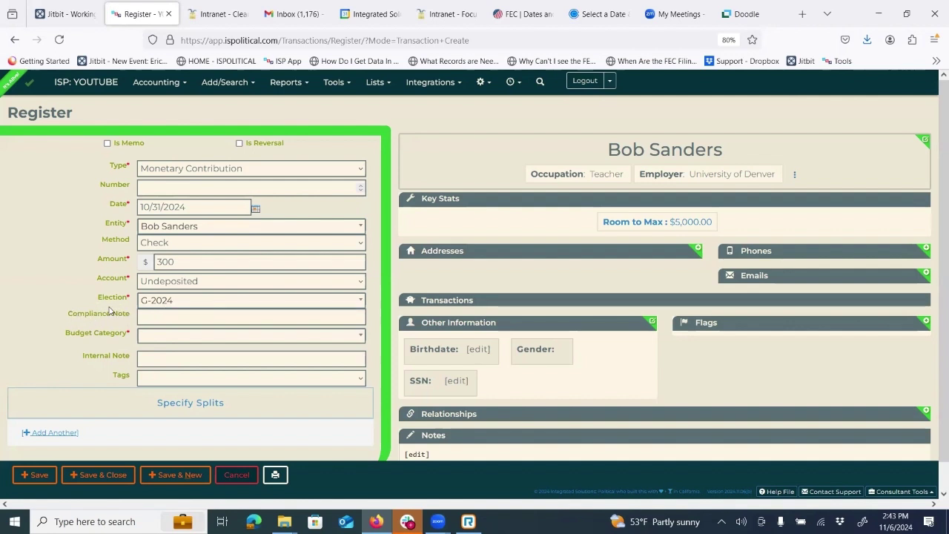
{"action": "left_click", "coordinate": [151, 318]}
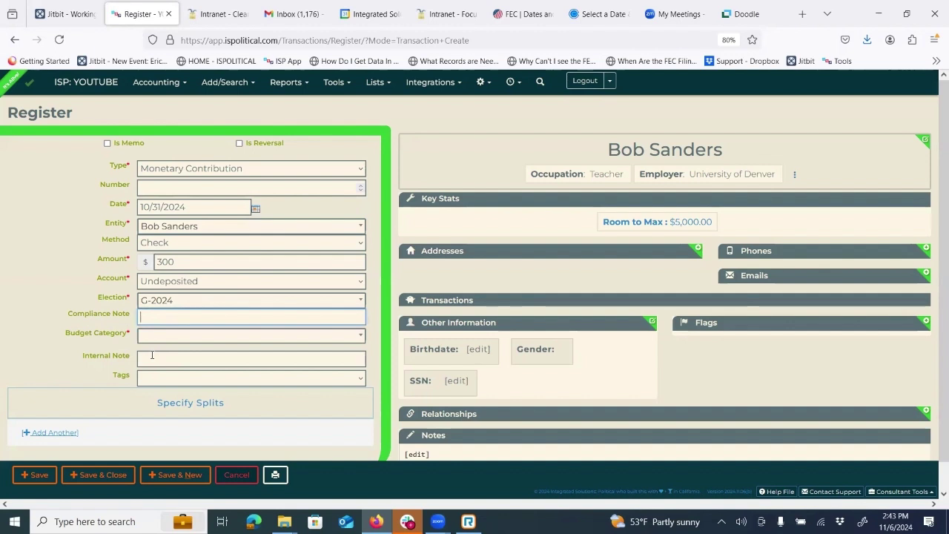
{"action": "left_click", "coordinate": [151, 357]}
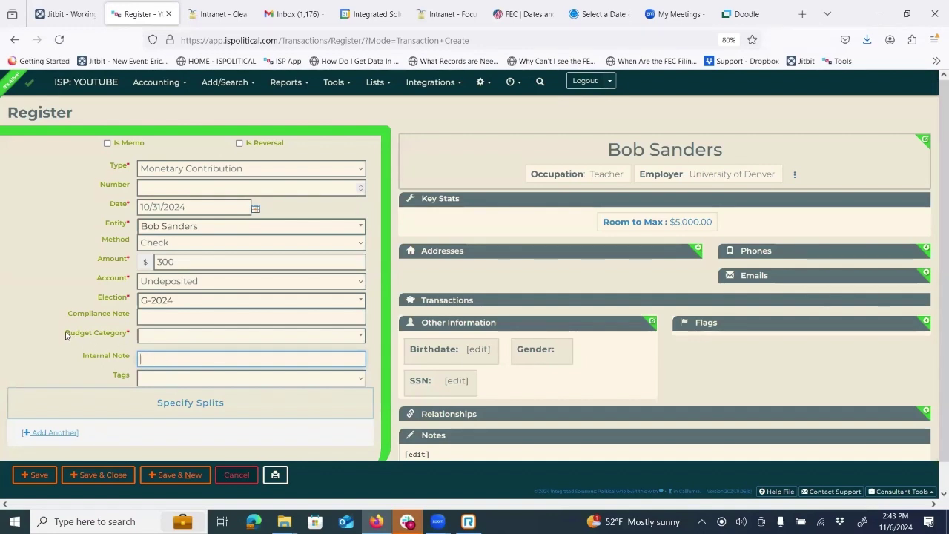
{"action": "left_click_drag", "start_coordinate": [66, 333], "coordinate": [128, 335]}
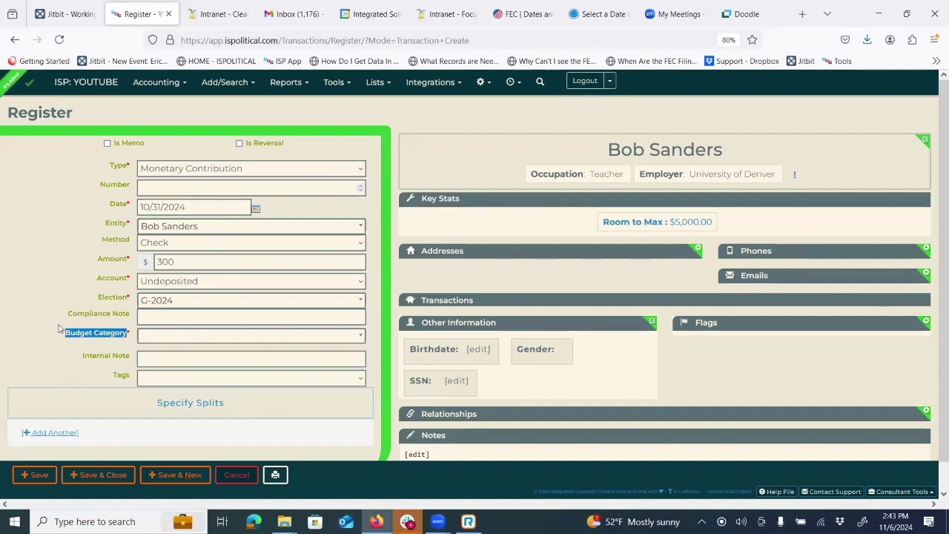
Browse the budget category list and cancel out of adding a new category
{"action": "left_click", "coordinate": [162, 339]}
{"action": "left_click", "coordinate": [162, 339]}
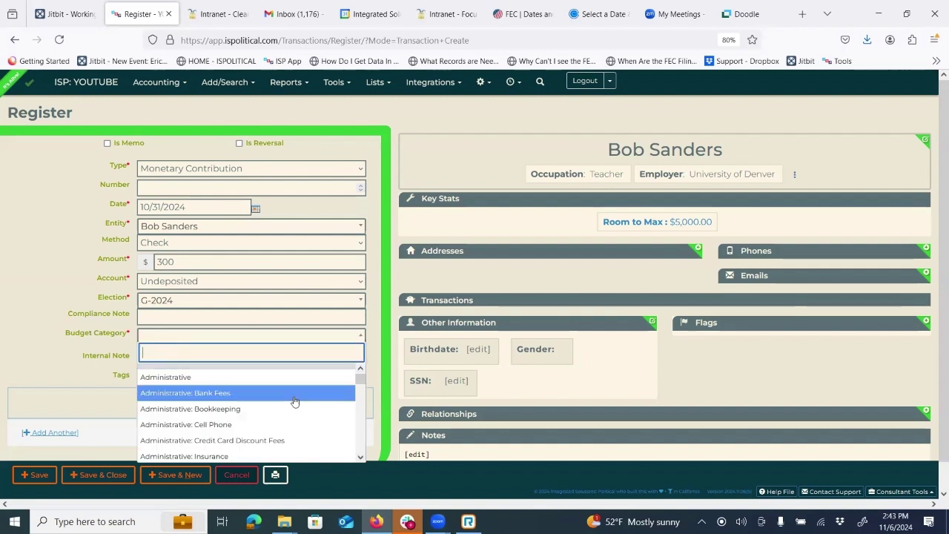
{"action": "scroll", "coordinate": [295, 400], "scroll_direction": "down", "scroll_amount": 5}
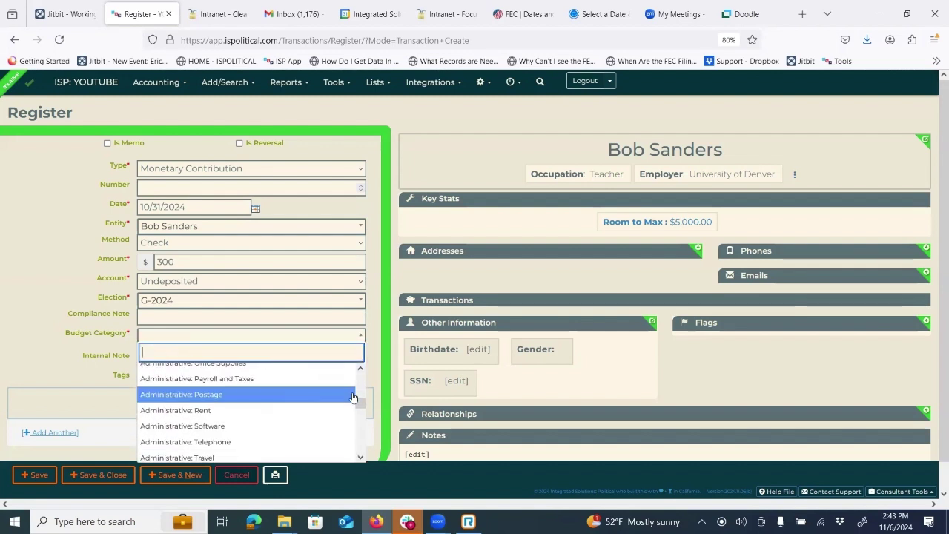
{"action": "left_click_drag", "start_coordinate": [361, 413], "coordinate": [360, 394]}
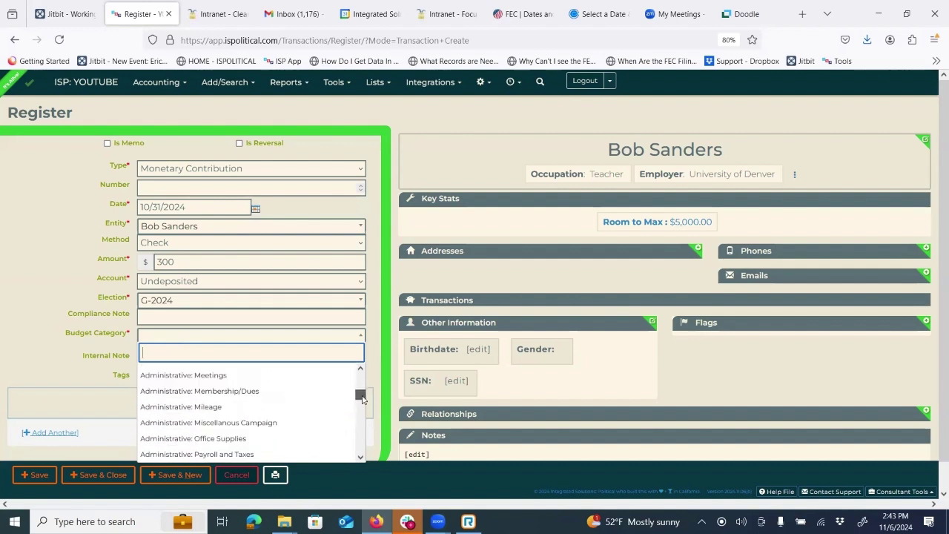
{"action": "scroll", "coordinate": [318, 413], "scroll_direction": "down", "scroll_amount": 3}
{"action": "scroll", "coordinate": [247, 423], "scroll_direction": "up", "scroll_amount": 2}
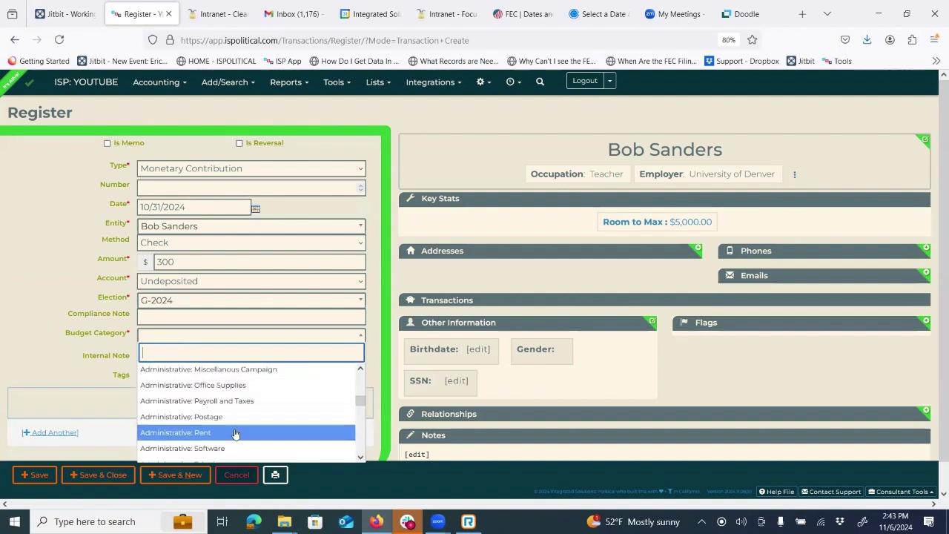
{"action": "scroll", "coordinate": [238, 432], "scroll_direction": "down", "scroll_amount": 3}
{"action": "scroll", "coordinate": [247, 424], "scroll_direction": "down", "scroll_amount": 4}
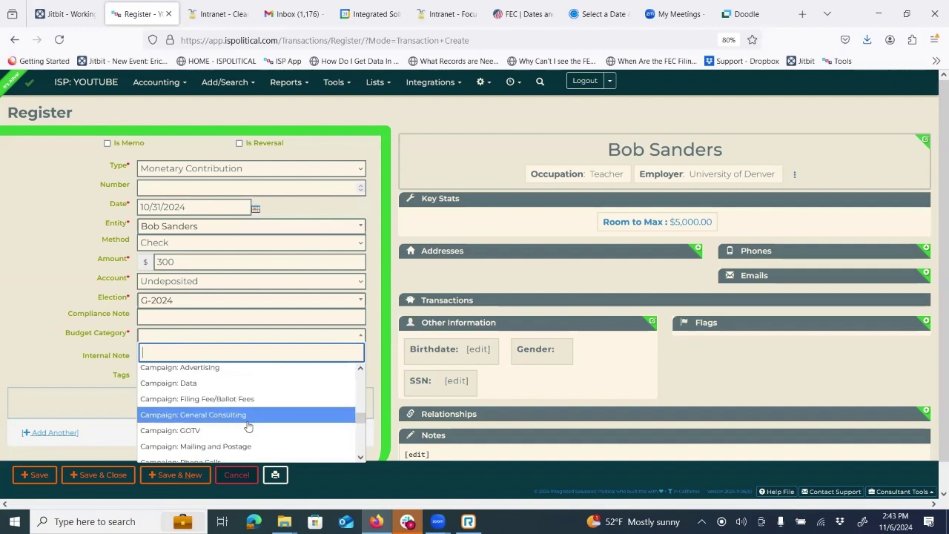
{"action": "scroll", "coordinate": [247, 424], "scroll_direction": "down", "scroll_amount": 3}
{"action": "scroll", "coordinate": [220, 433], "scroll_direction": "down", "scroll_amount": 5}
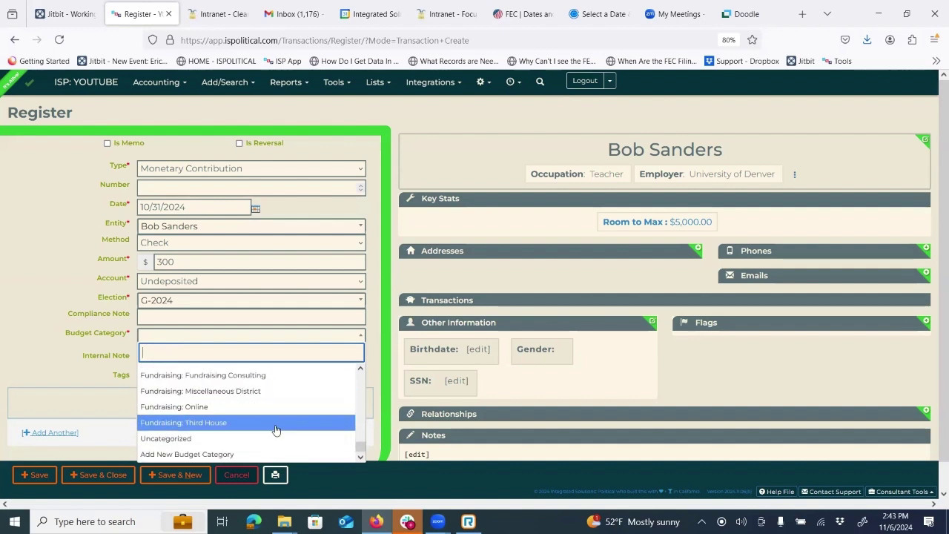
{"action": "scroll", "coordinate": [212, 424], "scroll_direction": "up", "scroll_amount": 15}
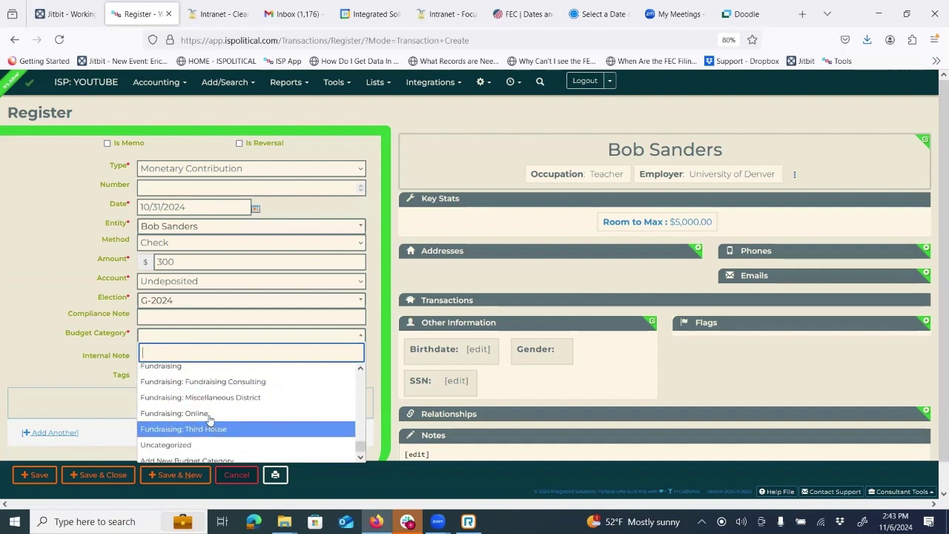
{"action": "scroll", "coordinate": [205, 416], "scroll_direction": "down", "scroll_amount": 5}
{"action": "scroll", "coordinate": [205, 416], "scroll_direction": "down", "scroll_amount": 5}
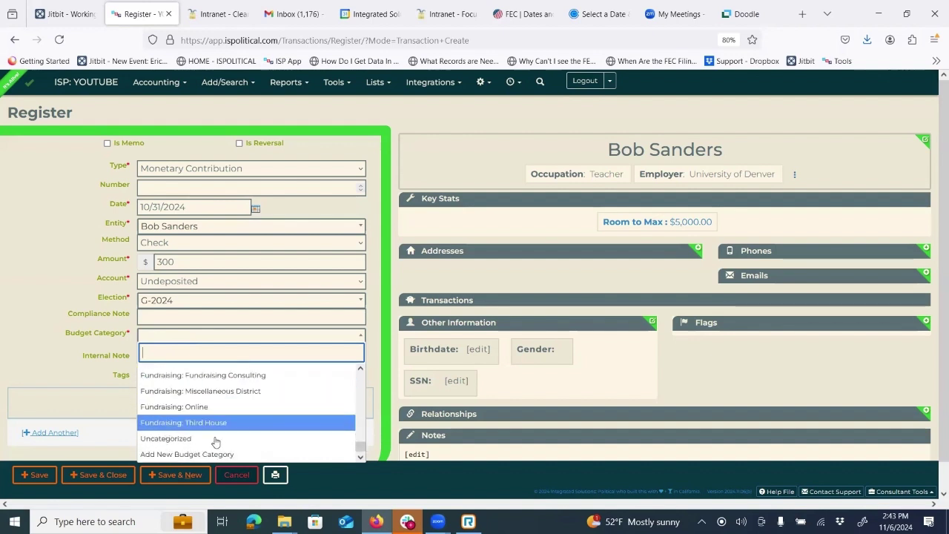
{"action": "left_click", "coordinate": [209, 453]}
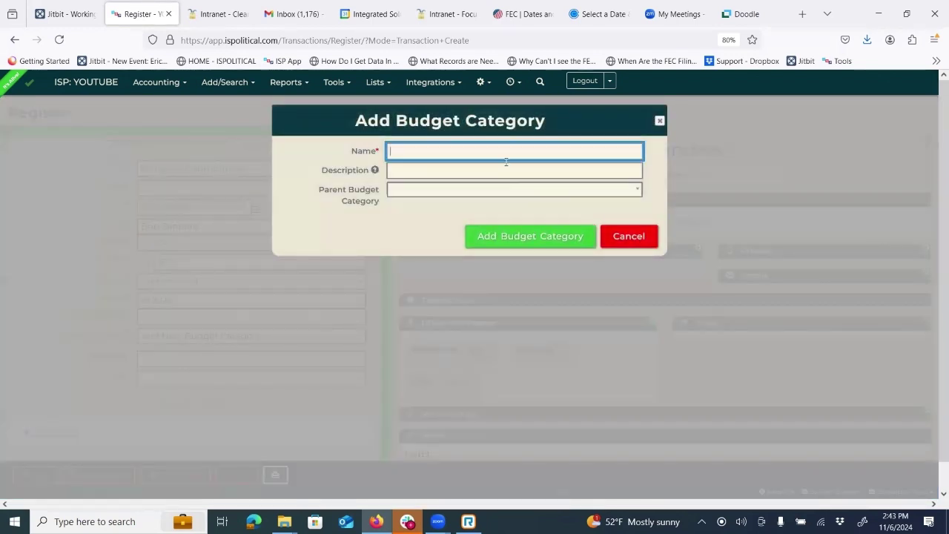
{"action": "left_click", "coordinate": [638, 241]}
Select Fundraising: Online as the contribution's budget category
{"action": "left_click", "coordinate": [150, 339]}
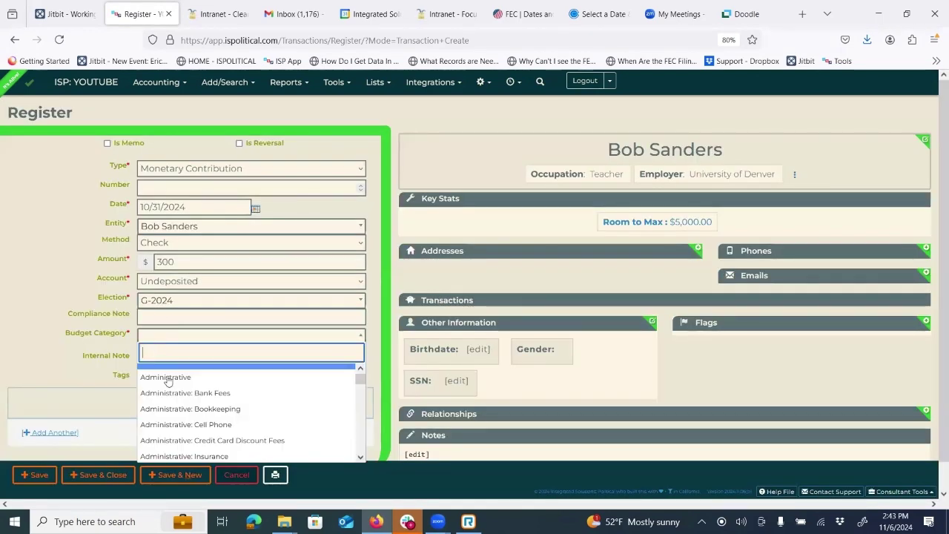
{"action": "scroll", "coordinate": [191, 407], "scroll_direction": "down", "scroll_amount": 7}
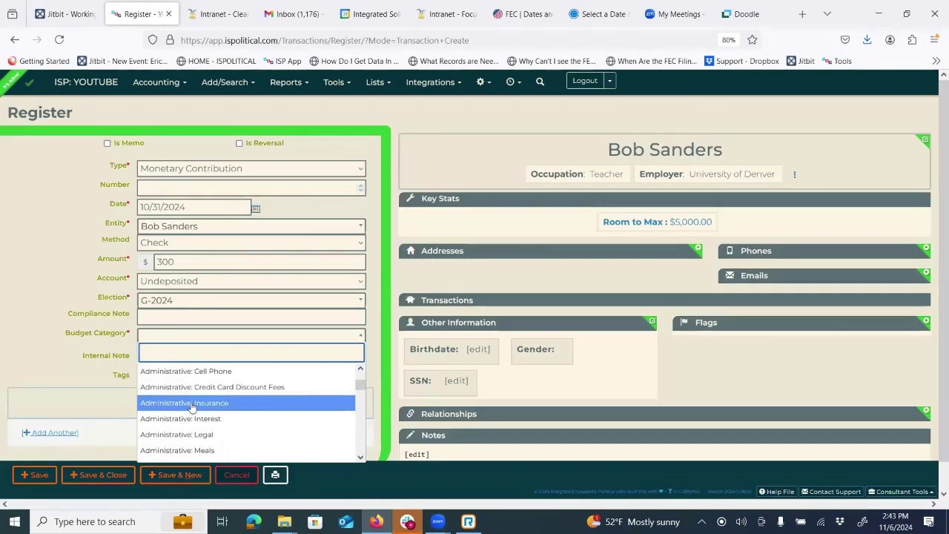
{"action": "scroll", "coordinate": [191, 406], "scroll_direction": "down", "scroll_amount": 3}
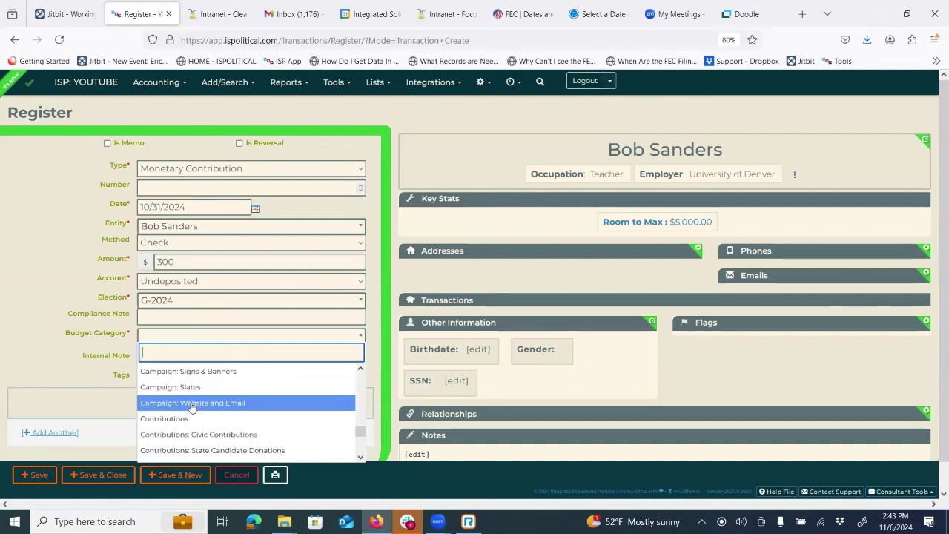
{"action": "left_click", "coordinate": [17, 261]}
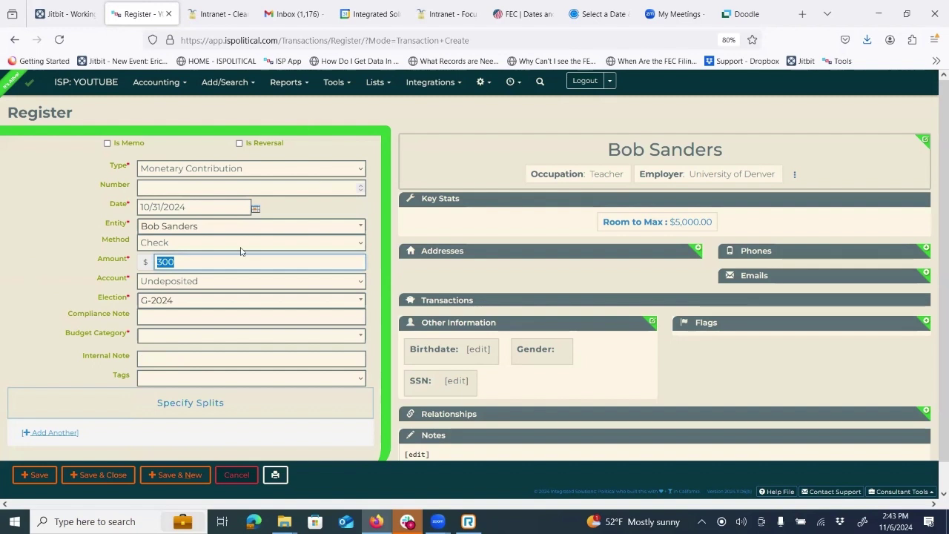
{"action": "left_click", "coordinate": [161, 337]}
{"action": "scroll", "coordinate": [222, 415], "scroll_direction": "down", "scroll_amount": 5}
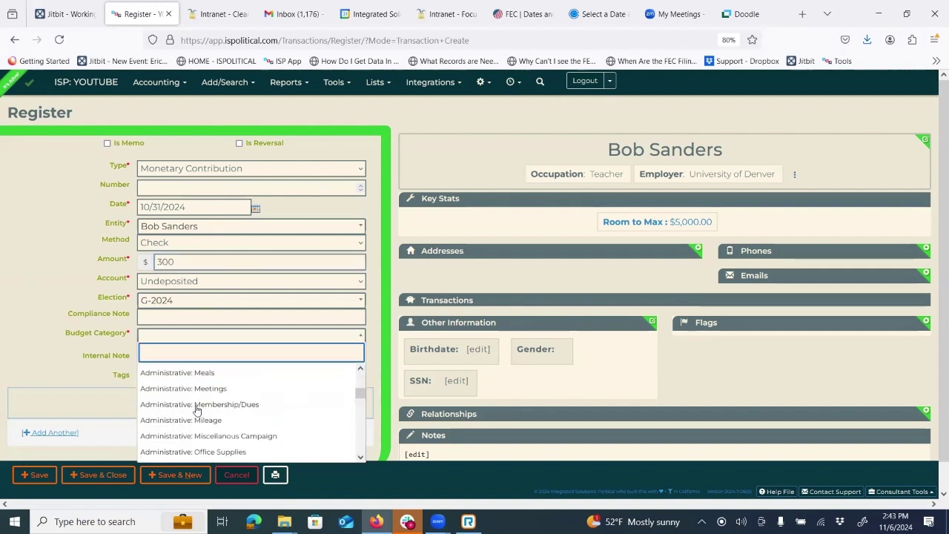
{"action": "scroll", "coordinate": [232, 430], "scroll_direction": "down", "scroll_amount": 8}
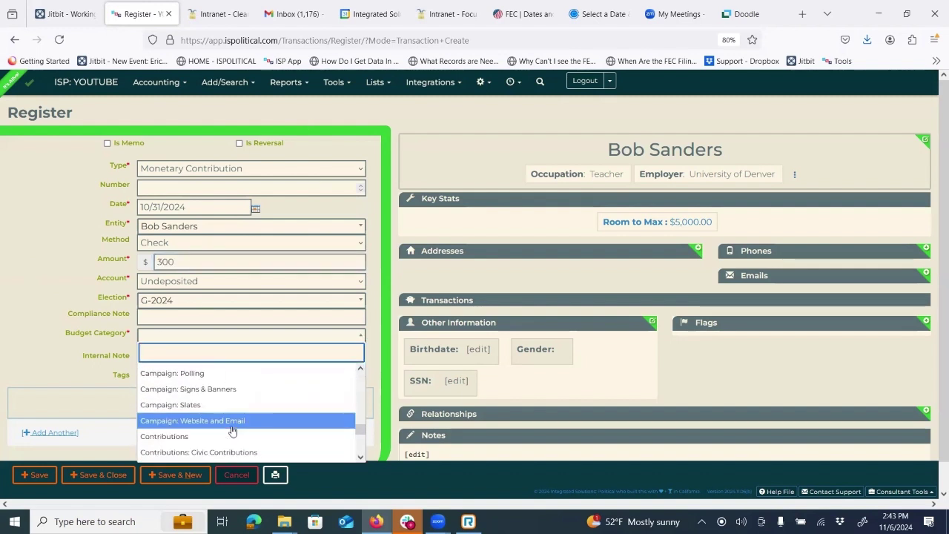
{"action": "scroll", "coordinate": [208, 397], "scroll_direction": "down", "scroll_amount": 5}
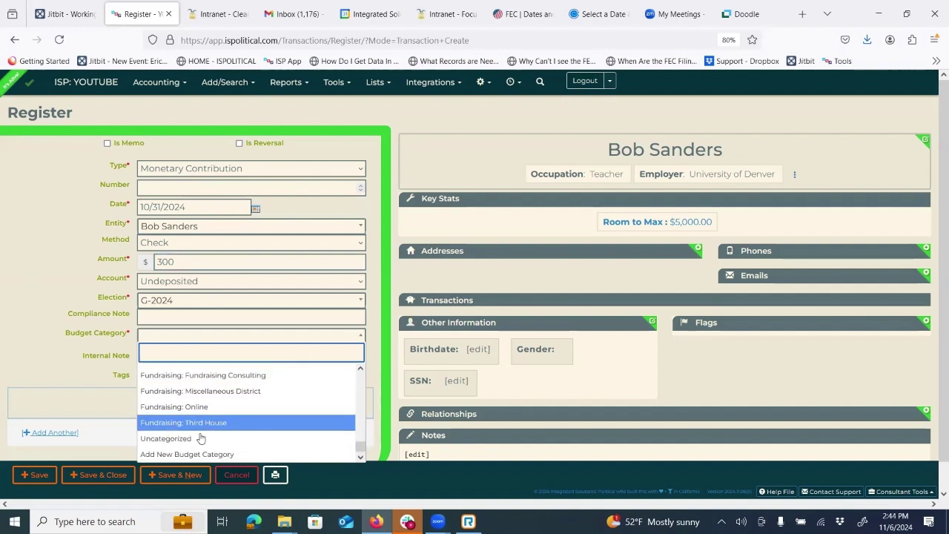
{"action": "left_click", "coordinate": [211, 407]}
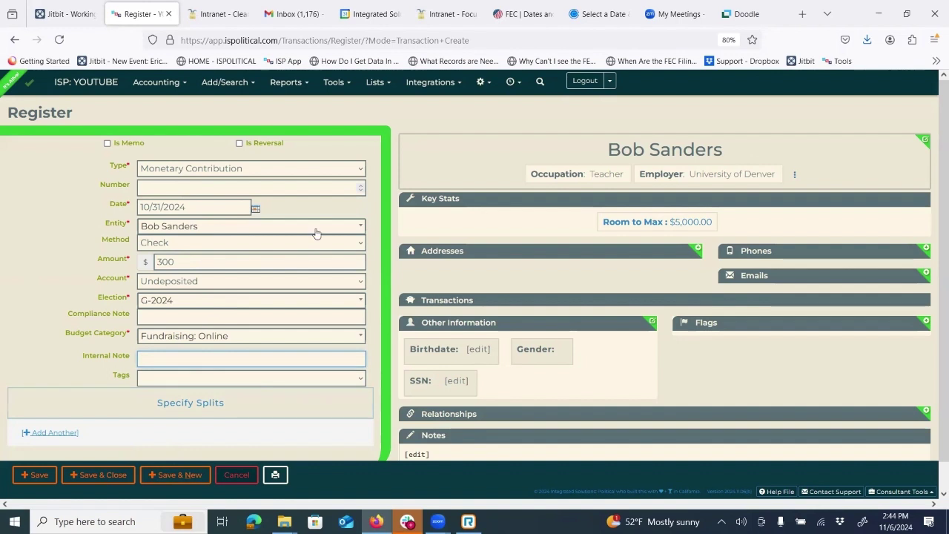
Save the $300 contribution, start a new one, and add the donor as a new individual
{"action": "left_click", "coordinate": [186, 478]}
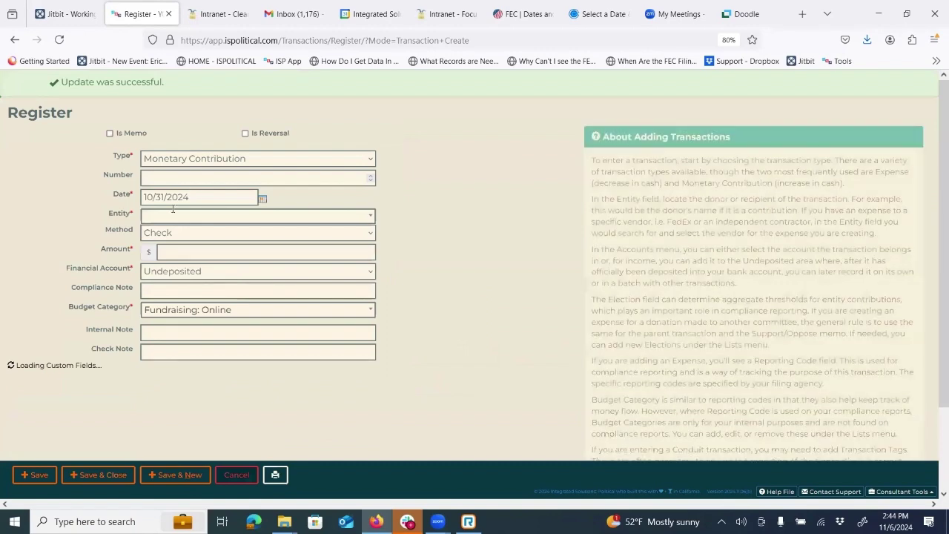
{"action": "left_click", "coordinate": [175, 223]}
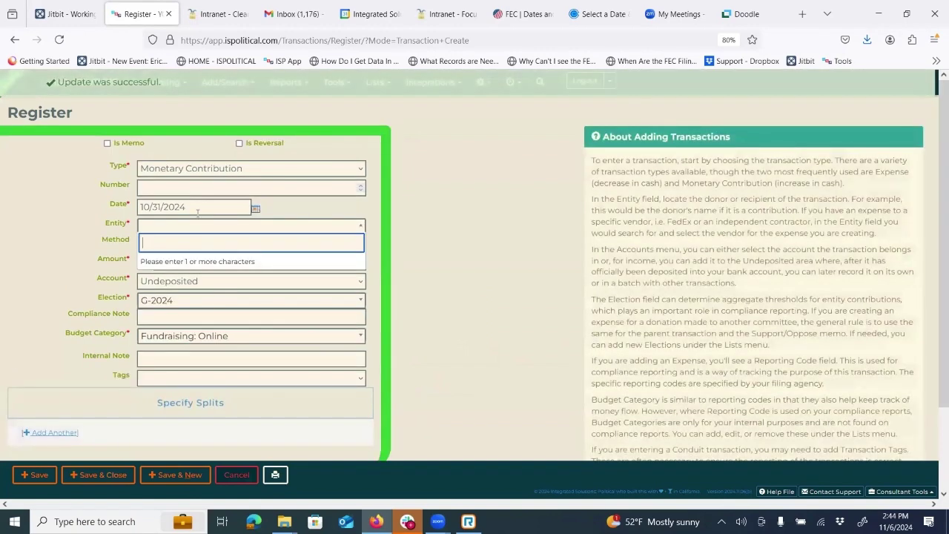
{"action": "type", "text": "sall"}
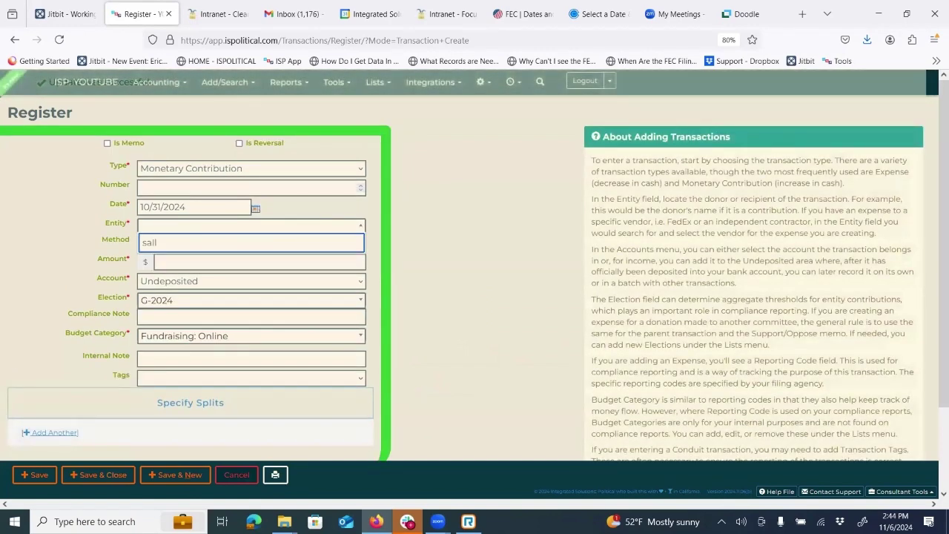
{"action": "type", "text": "y porter"}
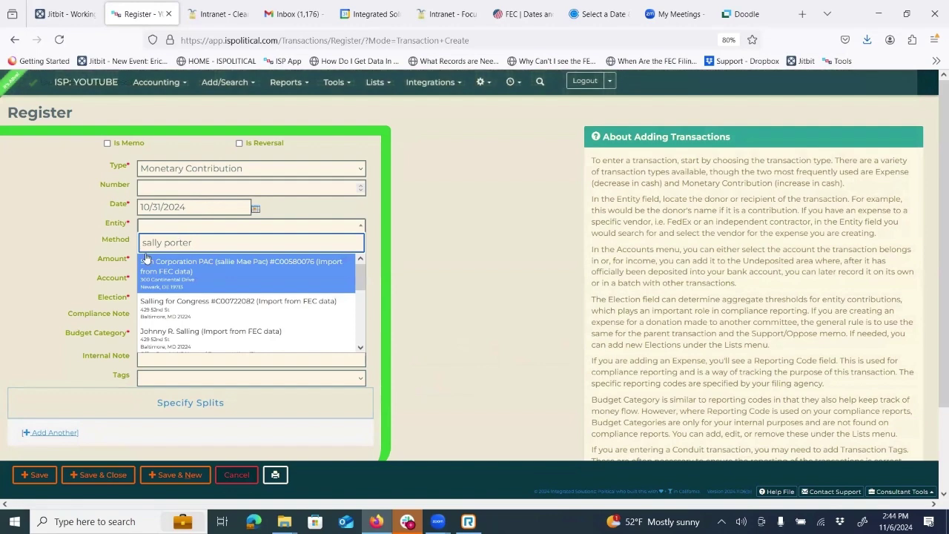
{"action": "left_click", "coordinate": [182, 262]}
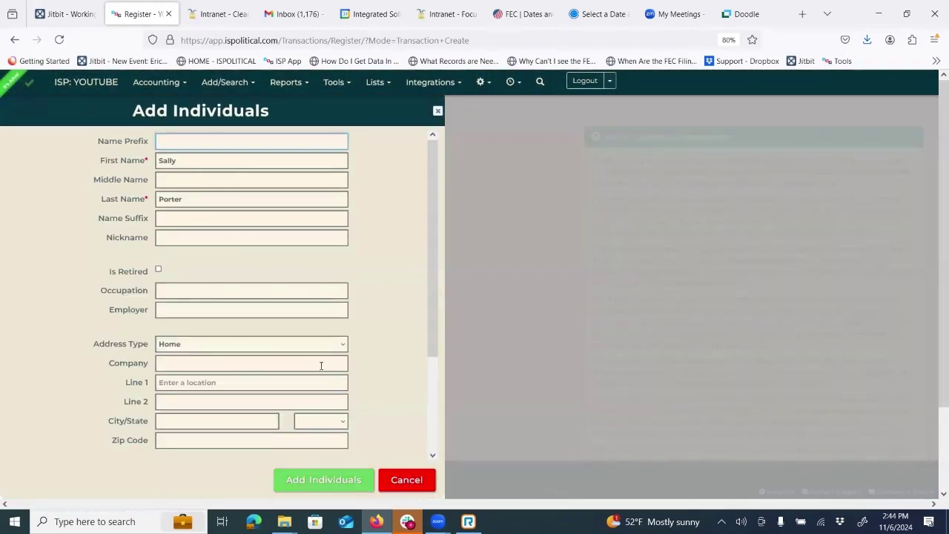
{"action": "left_click", "coordinate": [337, 484]}
Set the new contribution's amount to 500 in the Undeposited account
{"action": "left_click", "coordinate": [176, 262]}
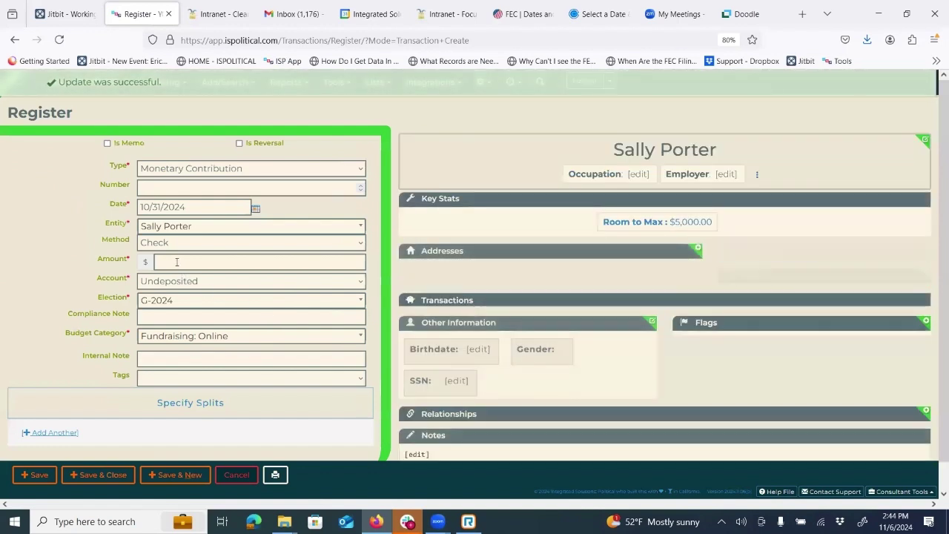
{"action": "type", "text": "500"}
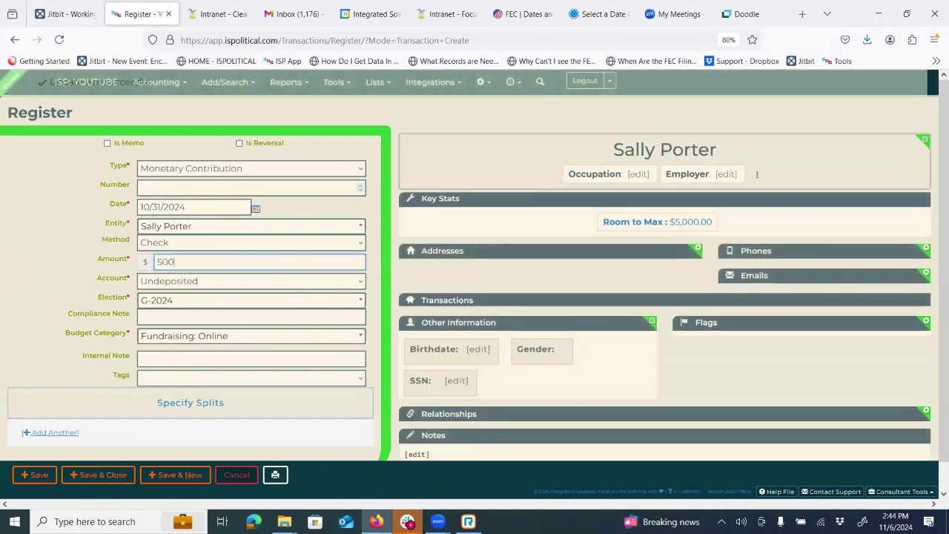
{"action": "left_click", "coordinate": [188, 283]}
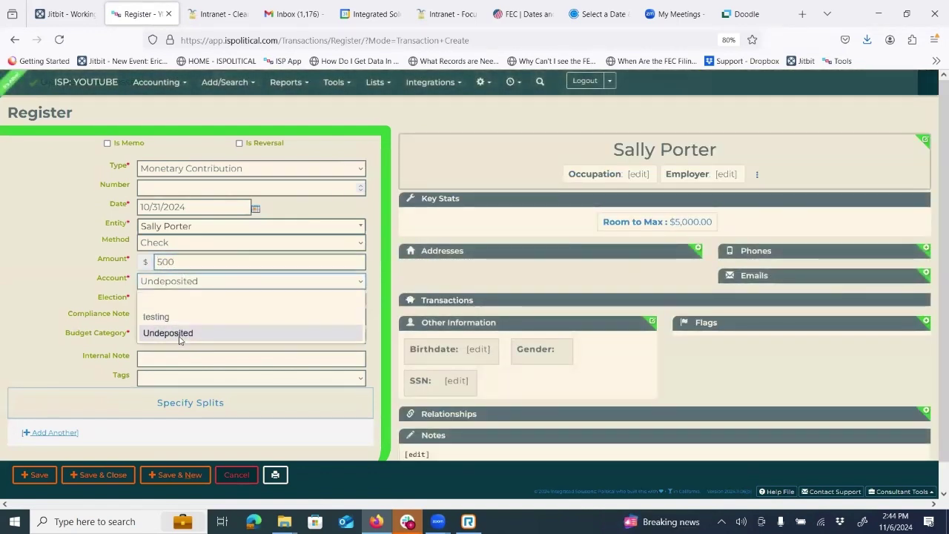
{"action": "left_click", "coordinate": [176, 335]}
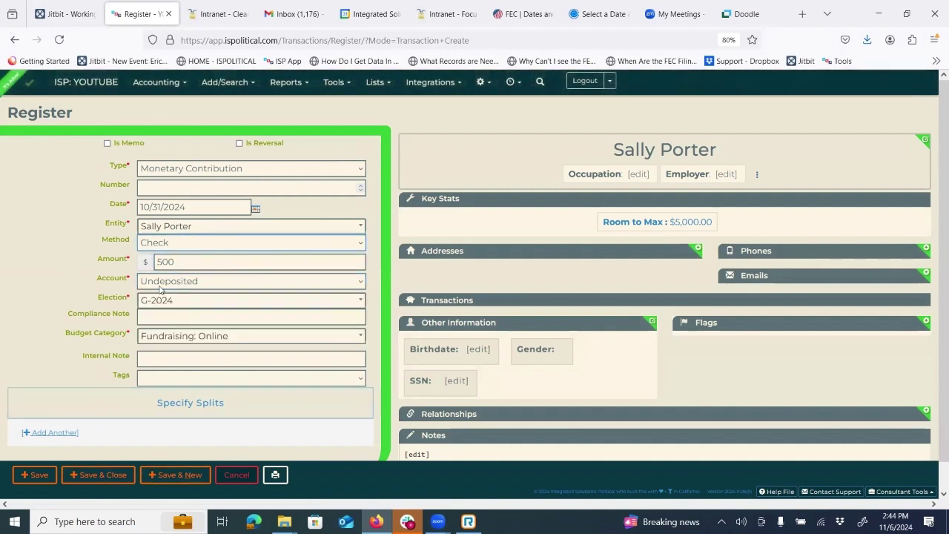
Save the $500 contribution and select both contributions for the deposit
{"action": "left_click", "coordinate": [118, 478]}
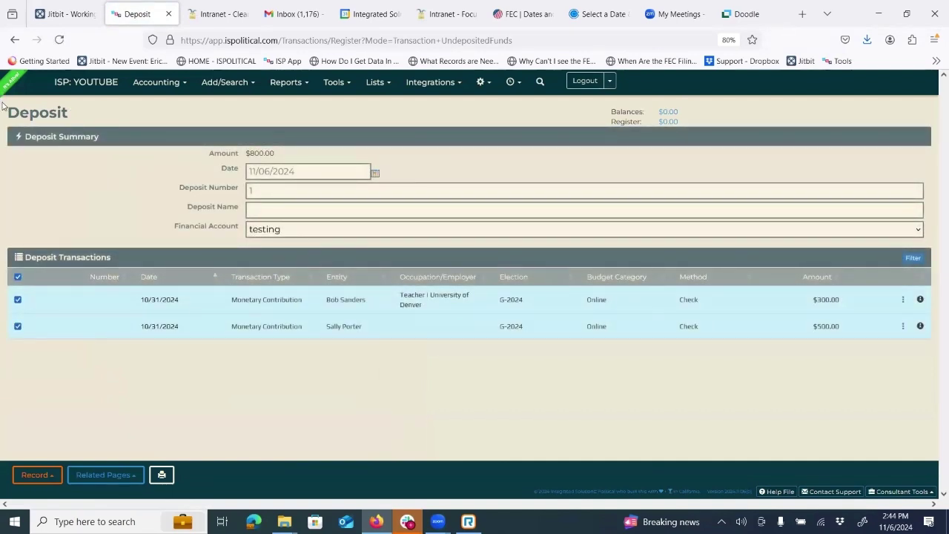
{"action": "left_click", "coordinate": [163, 83]}
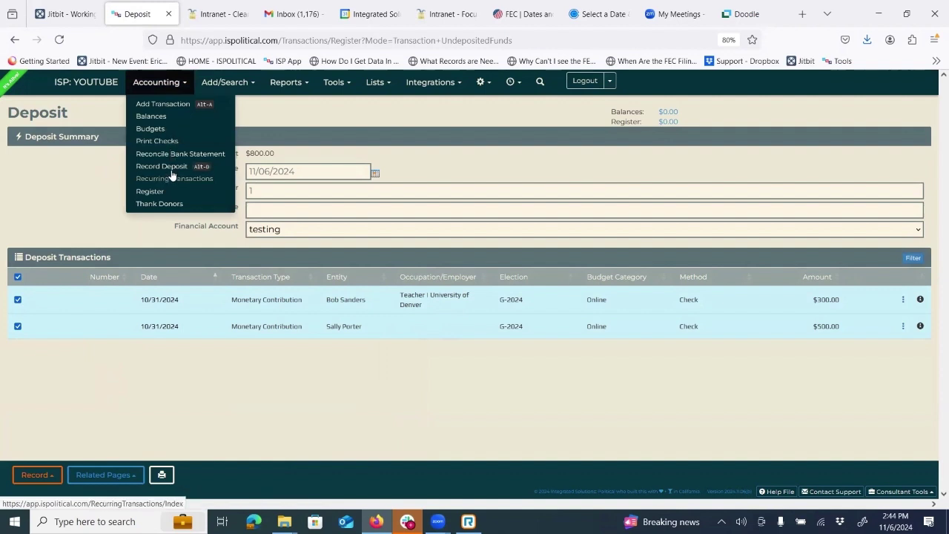
{"action": "left_click", "coordinate": [109, 114]}
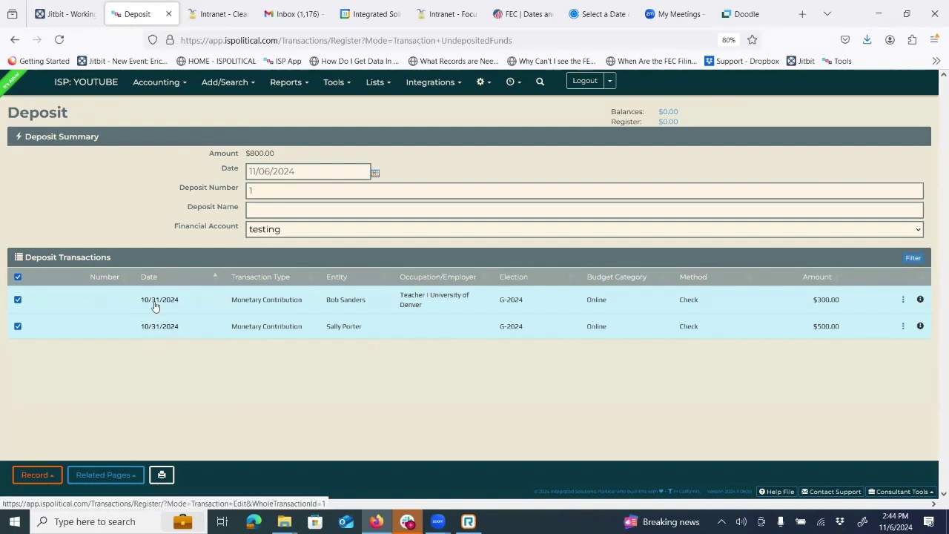
{"action": "left_click", "coordinate": [18, 277]}
{"action": "left_click", "coordinate": [17, 300]}
{"action": "left_click", "coordinate": [18, 327]}
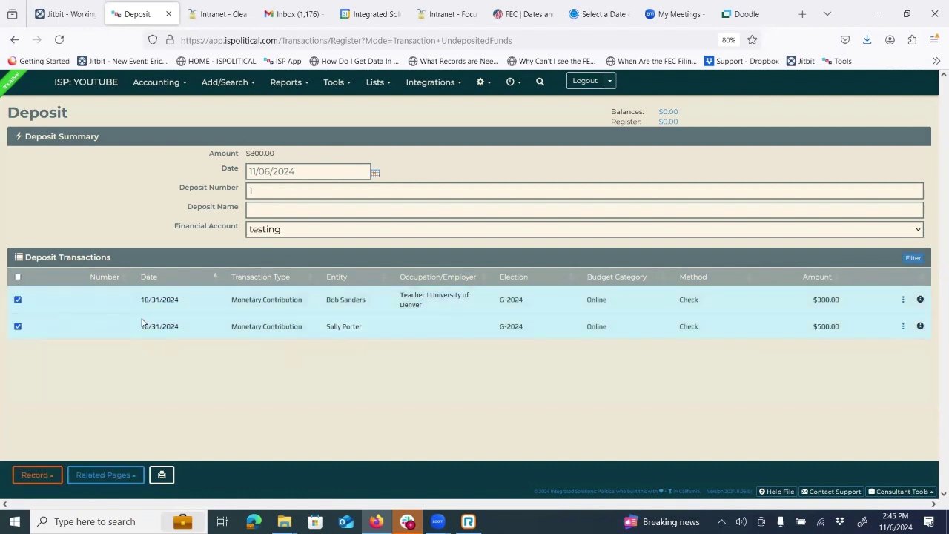
{"action": "left_click", "coordinate": [51, 478]}
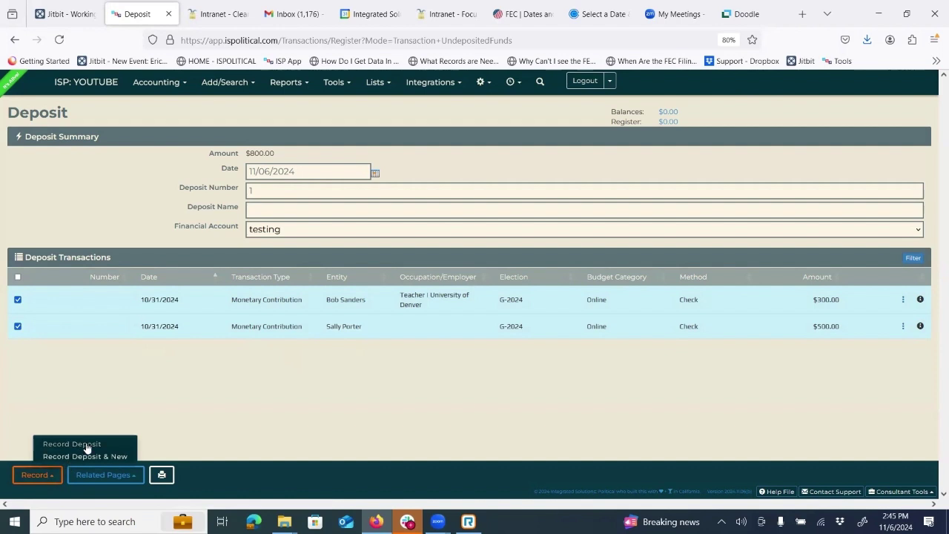
Date the deposit 11/01/2024 and name it 'youtube testing'
{"action": "left_click", "coordinate": [272, 171]}
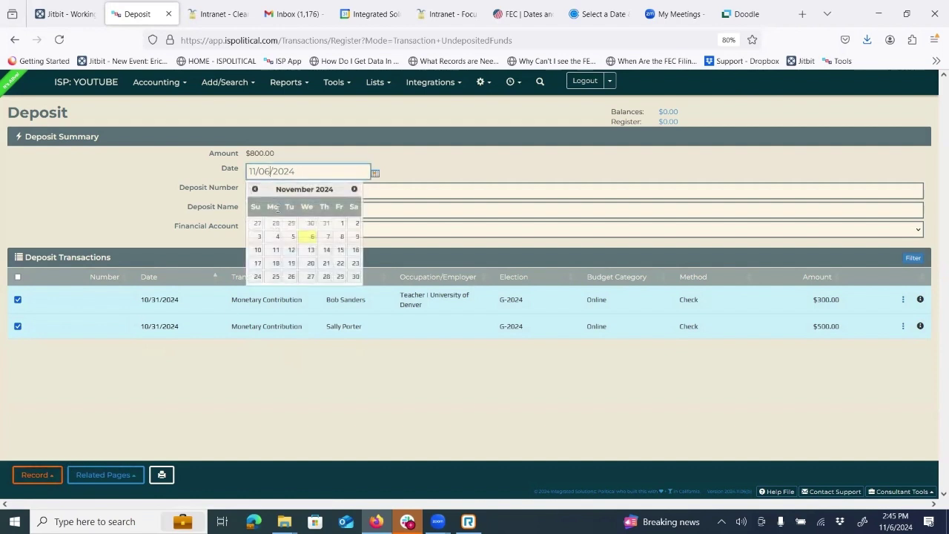
{"action": "left_click", "coordinate": [340, 225]}
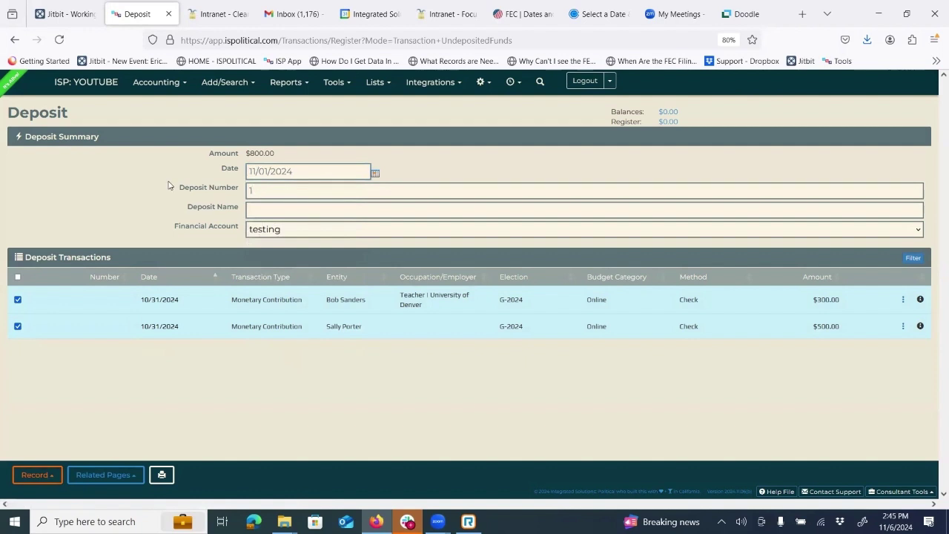
{"action": "left_click", "coordinate": [254, 207]}
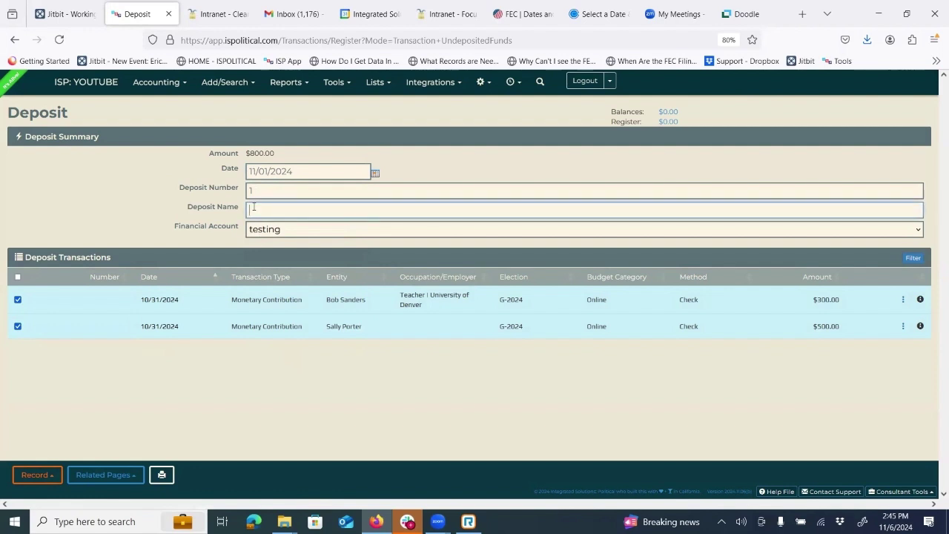
{"action": "type", "text": "youtube testing"}
{"action": "left_click", "coordinate": [46, 475]}
Record the $800 deposit and locate youtube testing in the register
{"action": "left_click", "coordinate": [71, 445]}
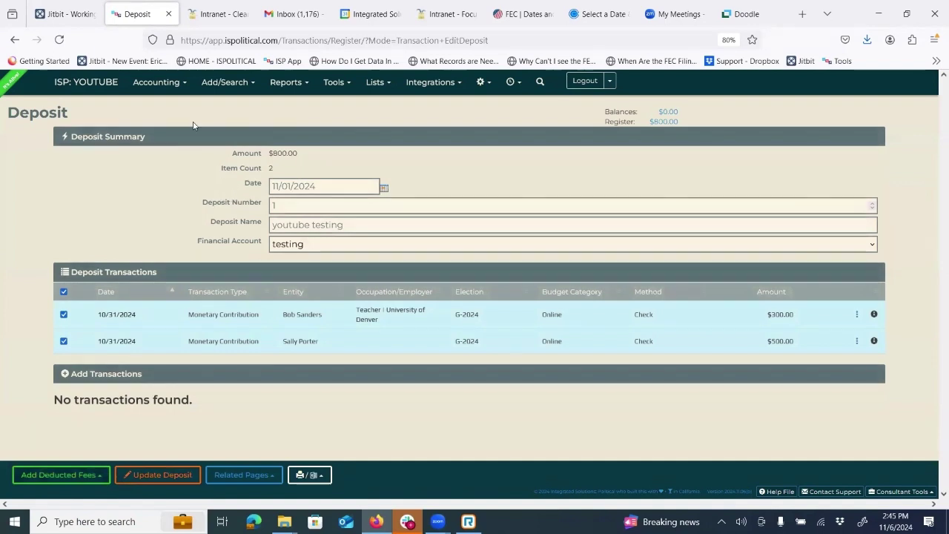
{"action": "left_click", "coordinate": [175, 86]}
{"action": "left_click", "coordinate": [159, 191]}
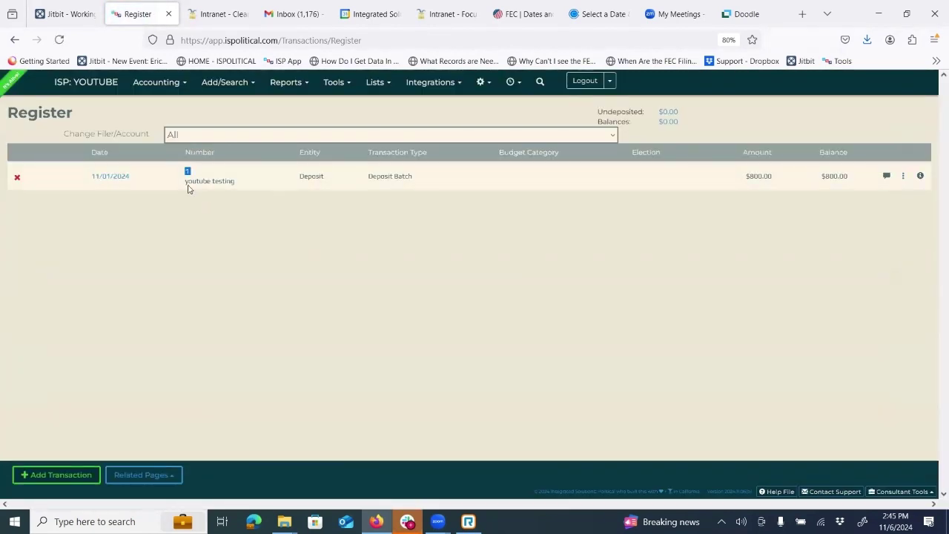
{"action": "left_click_drag", "start_coordinate": [185, 178], "coordinate": [244, 186]}
{"action": "left_click", "coordinate": [365, 198]}
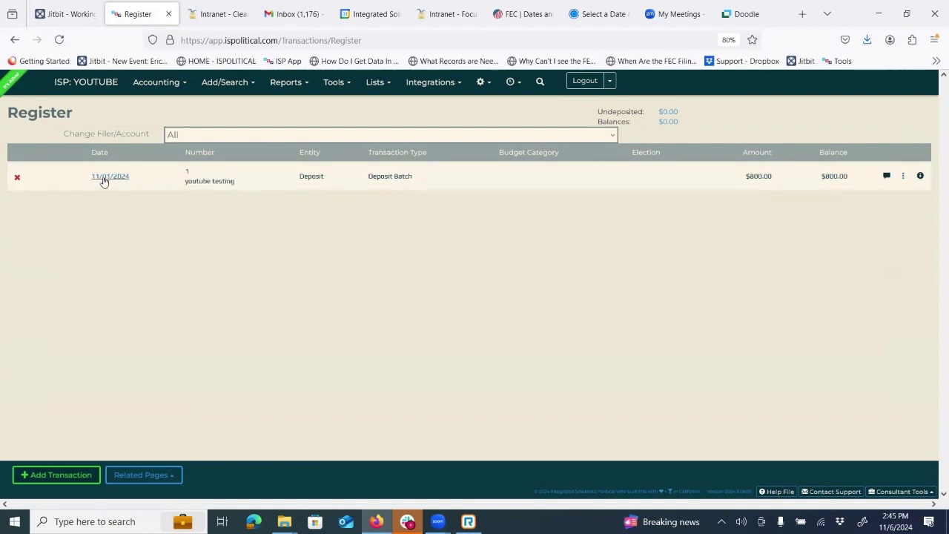
{"action": "left_click_drag", "start_coordinate": [779, 179], "coordinate": [701, 172]}
{"action": "left_click", "coordinate": [673, 178]}
Reopen the deposit and uncheck the $300.00 and $500.00 contributions, leaving $0.00
{"action": "left_click", "coordinate": [110, 178]}
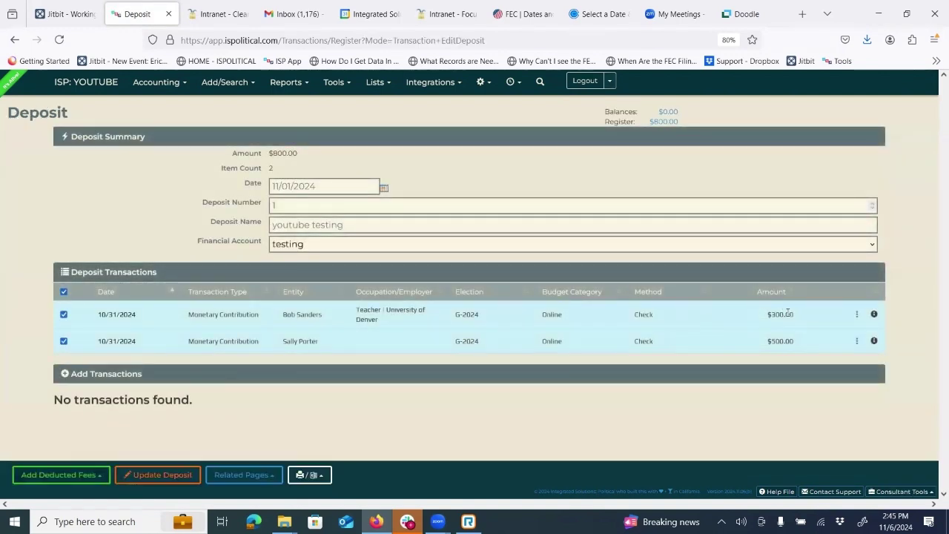
{"action": "left_click_drag", "start_coordinate": [766, 315], "coordinate": [798, 316]}
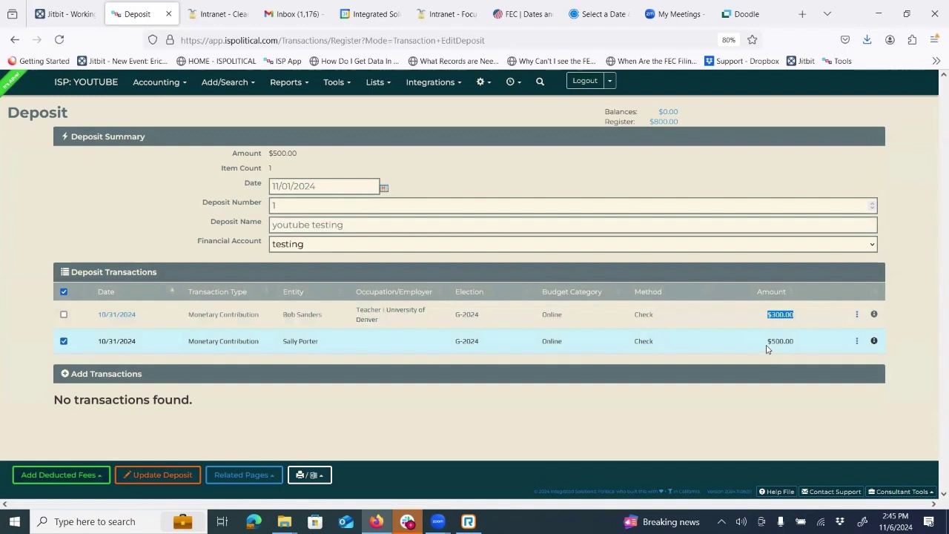
{"action": "left_click_drag", "start_coordinate": [767, 345], "coordinate": [809, 346]}
{"action": "left_click", "coordinate": [55, 173]}
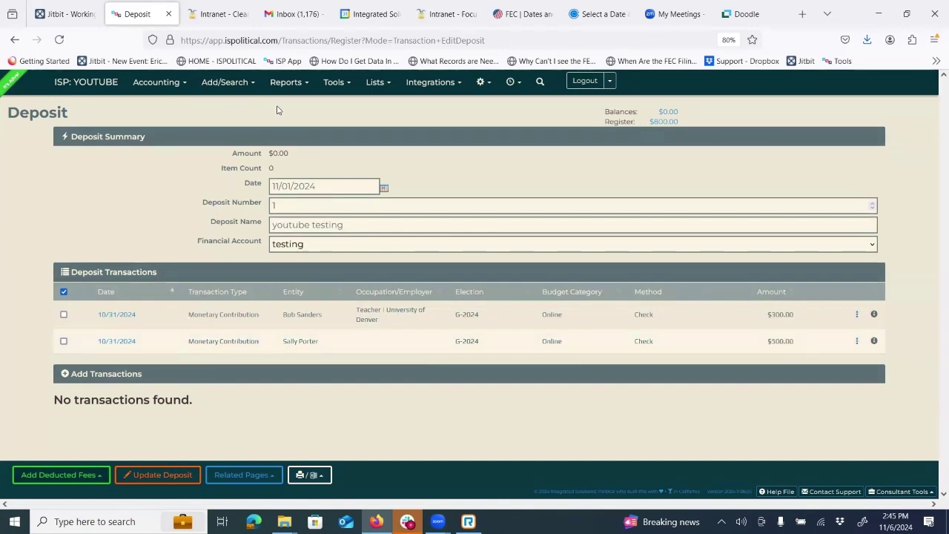
Review the $800.00 register deposit and the $0.00 balances, then go to bank reconciliation
{"action": "left_click", "coordinate": [664, 121]}
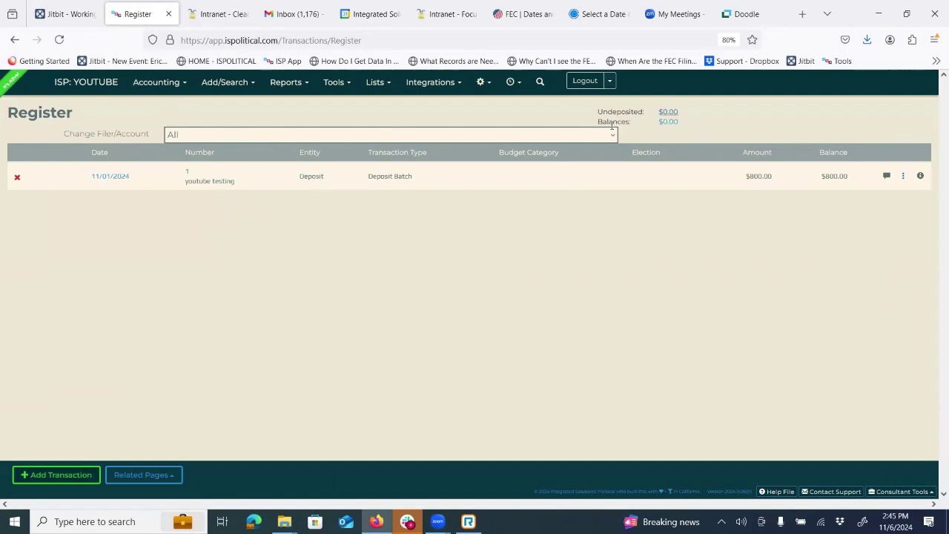
{"action": "left_click", "coordinate": [668, 123]}
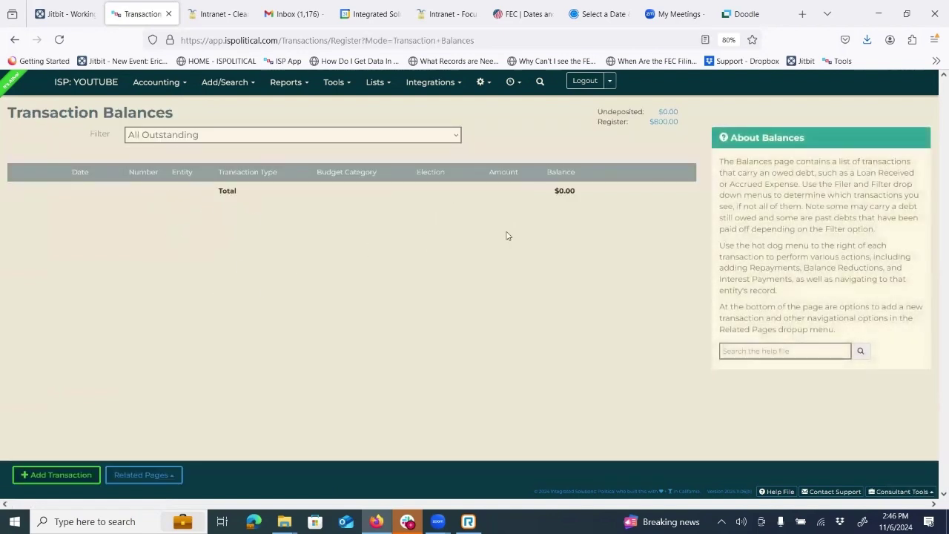
{"action": "left_click", "coordinate": [164, 84]}
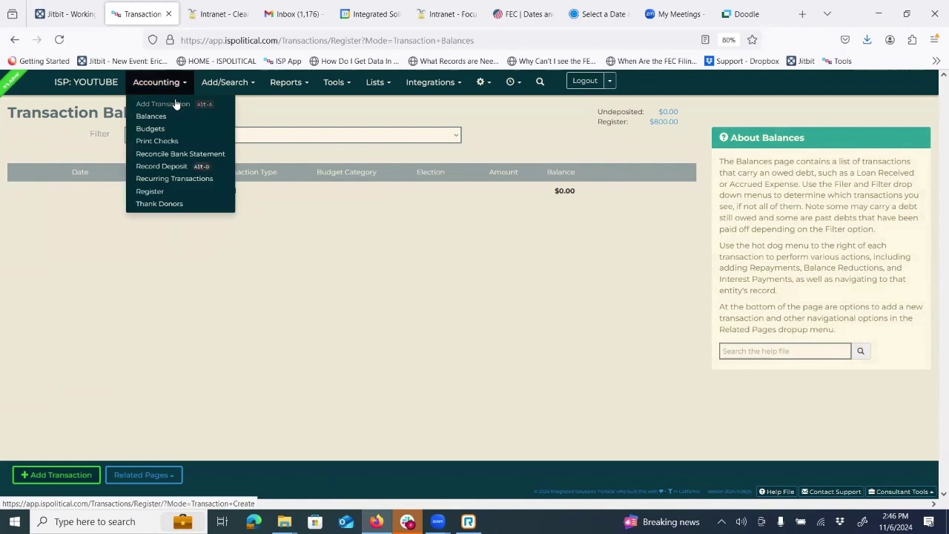
{"action": "left_click", "coordinate": [187, 155]}
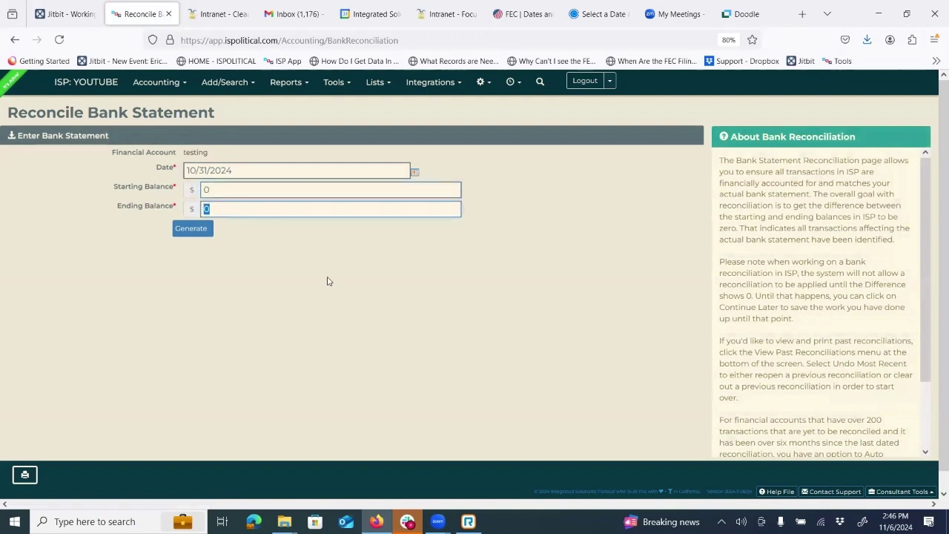
Generate the 10/31/2024 testing reconciliation with starting and ending balances of 0
{"action": "left_click", "coordinate": [192, 230]}
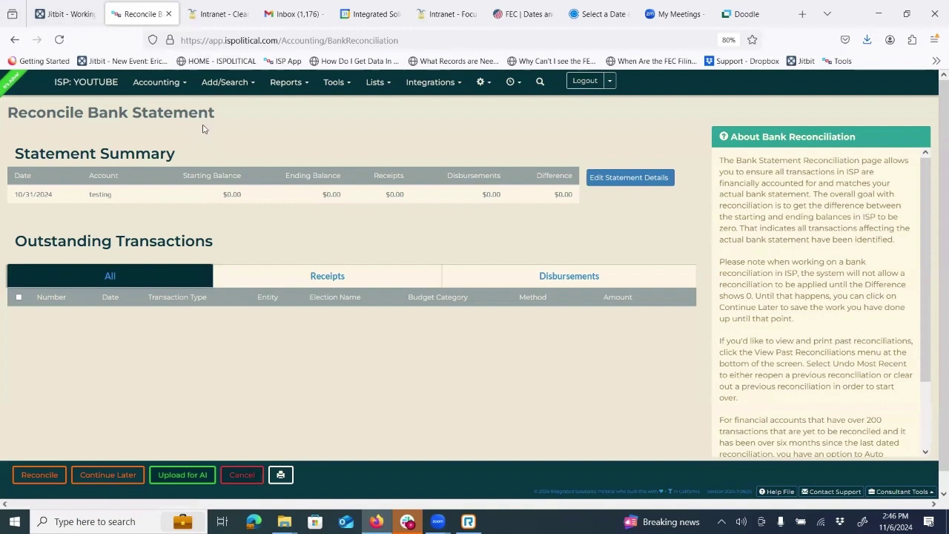
{"action": "left_click", "coordinate": [175, 85]}
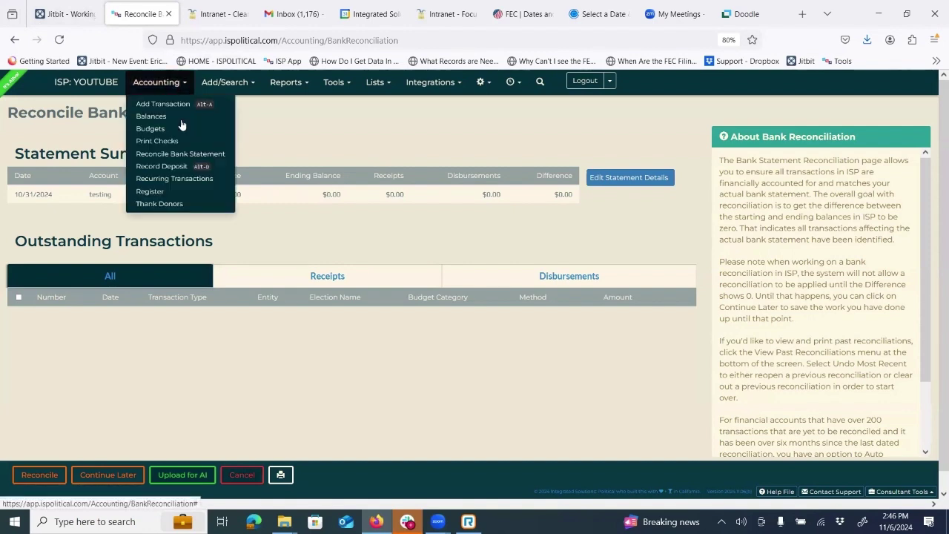
Go to Recurring Transactions and start a new recurring transaction
{"action": "left_click", "coordinate": [174, 182]}
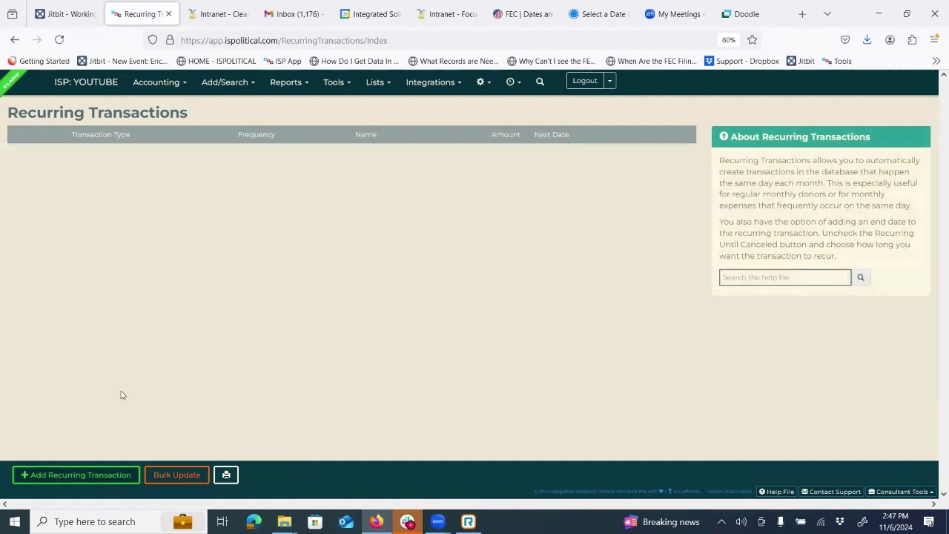
{"action": "left_click", "coordinate": [86, 475]}
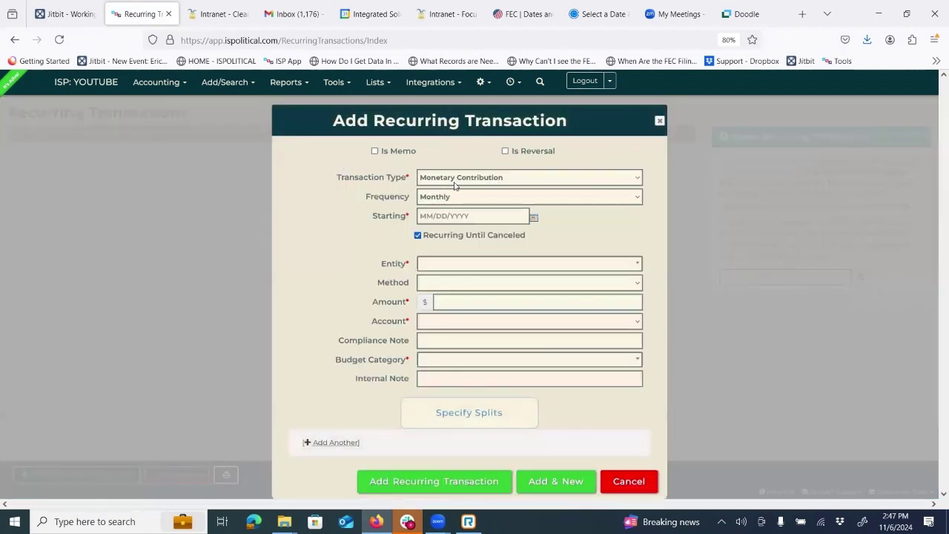
Make the recurring transaction an Expense starting 12/01/2024
{"action": "left_click", "coordinate": [463, 181]}
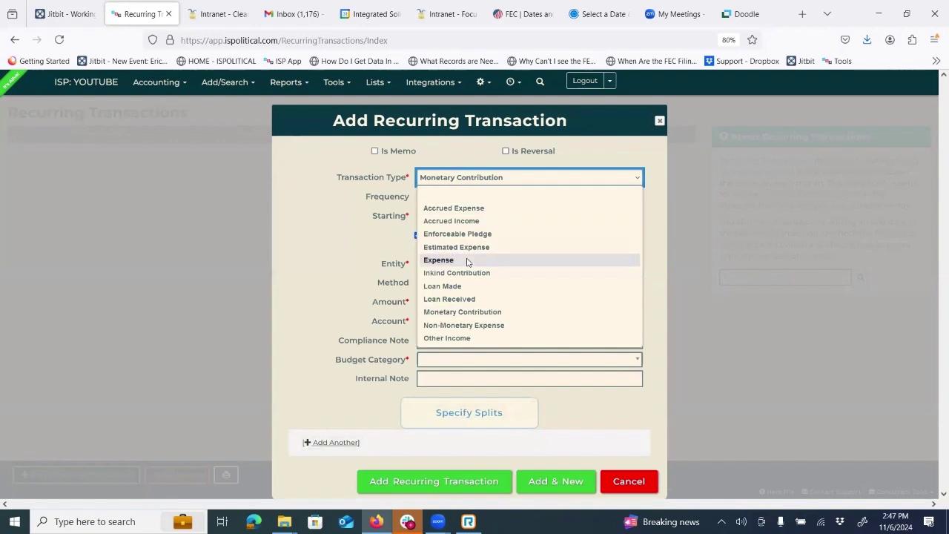
{"action": "left_click", "coordinate": [439, 259]}
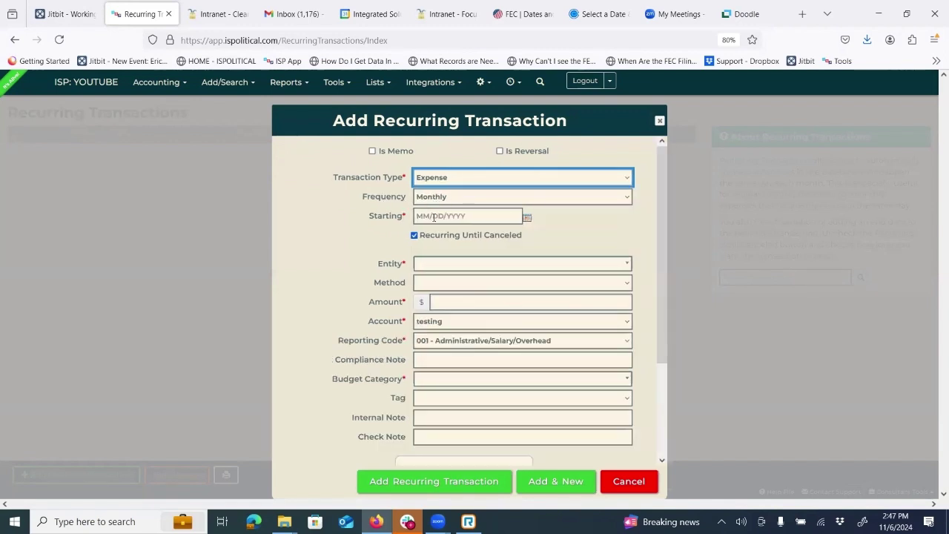
{"action": "left_click", "coordinate": [434, 218]}
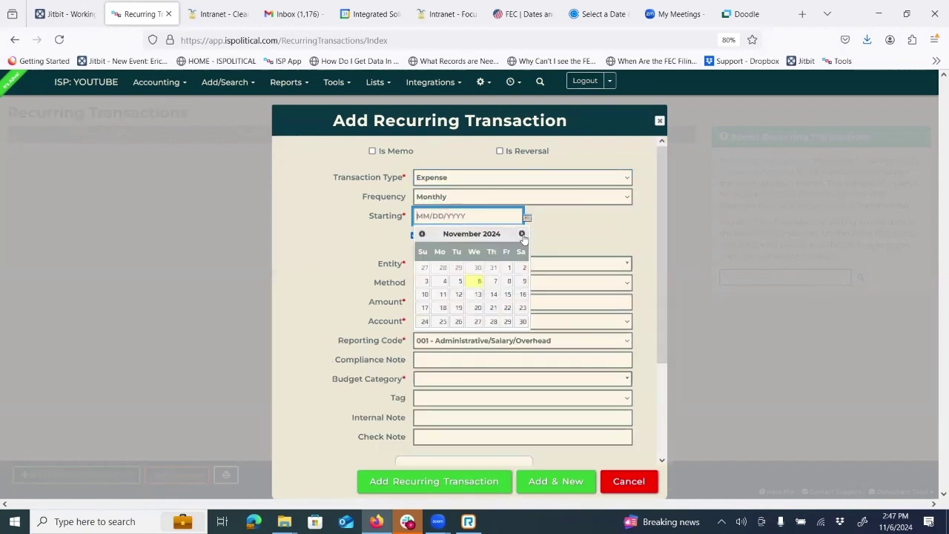
{"action": "left_click", "coordinate": [522, 234]}
{"action": "left_click", "coordinate": [425, 268]}
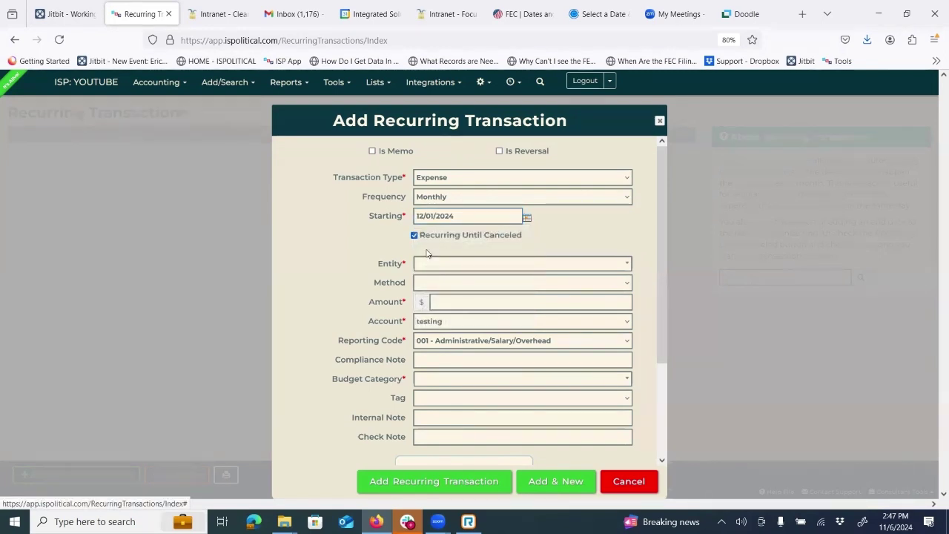
Set the entity to Integrated Solutions: Political and move to the amount
{"action": "left_click", "coordinate": [436, 267]}
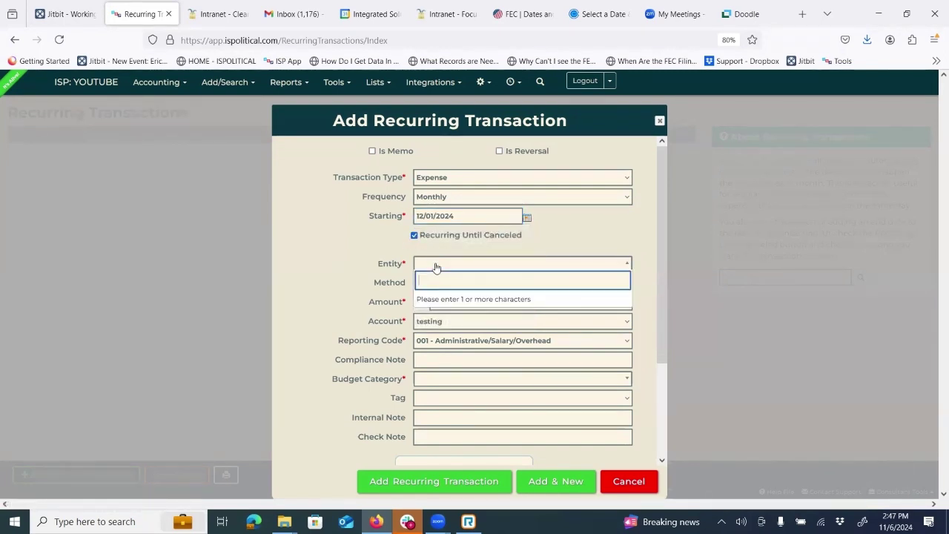
{"action": "type", "text": "isp"}
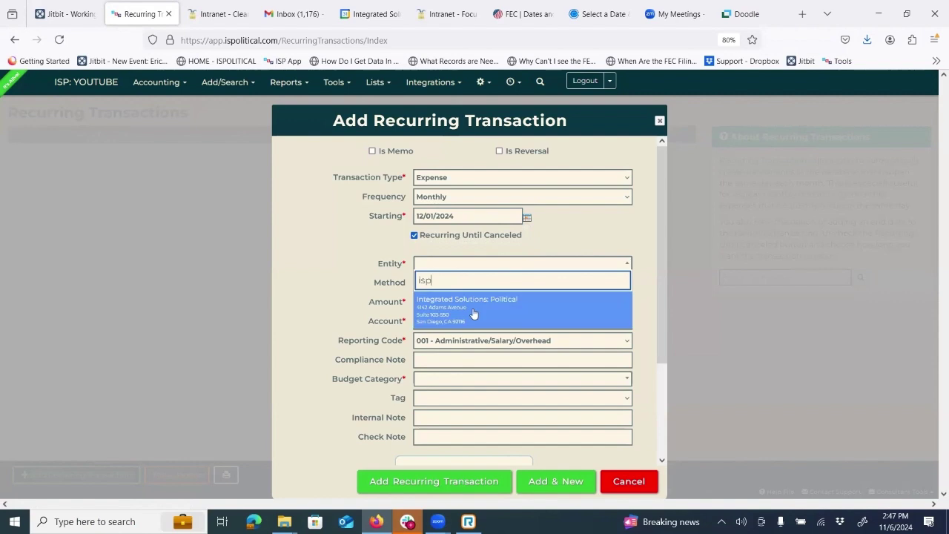
{"action": "left_click", "coordinate": [472, 310]}
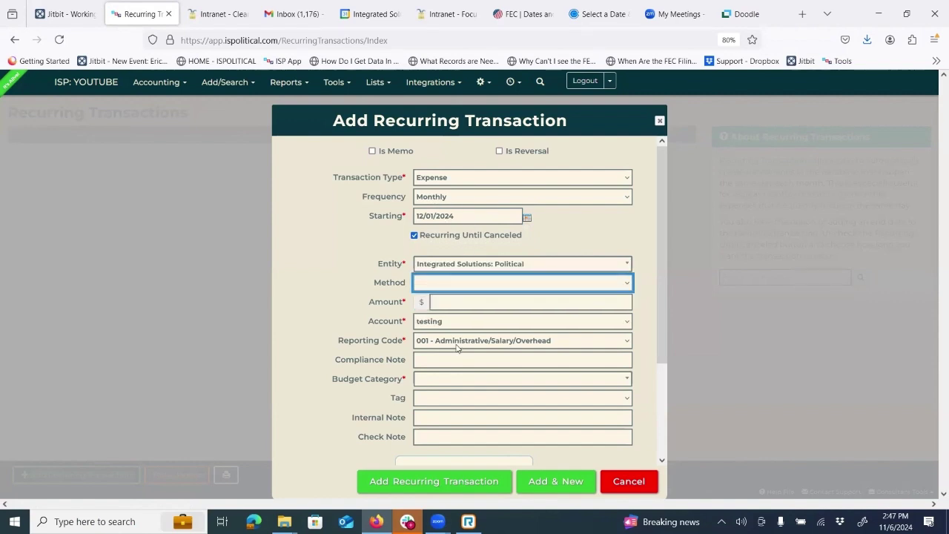
{"action": "left_click", "coordinate": [442, 303]}
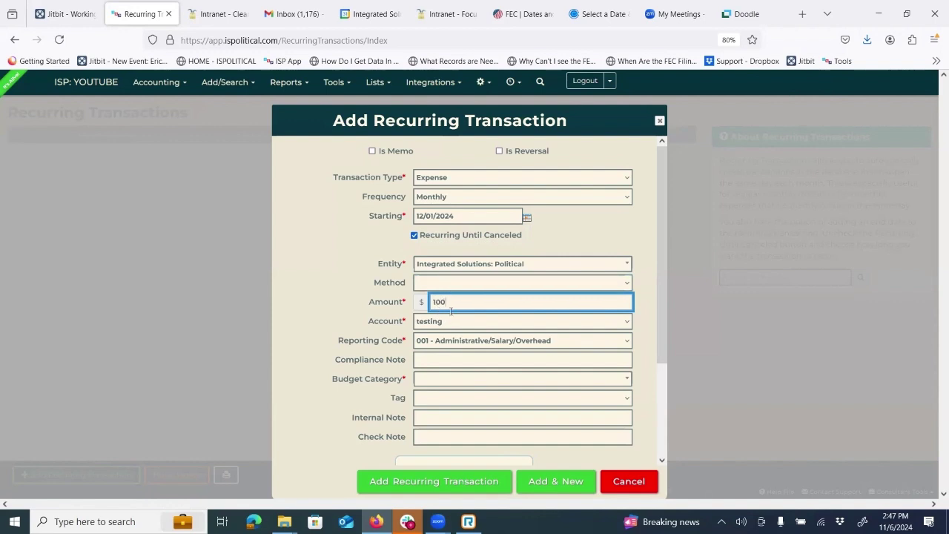
Budget the $100 monthly expense as Administrative: Software and save it
{"action": "left_click", "coordinate": [430, 380]}
{"action": "left_click", "coordinate": [305, 244]}
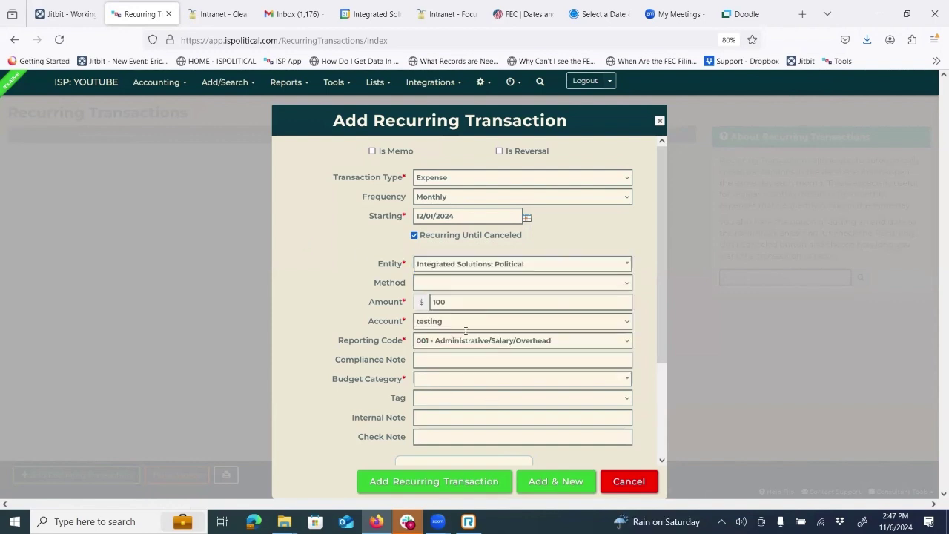
{"action": "left_click", "coordinate": [445, 380]}
{"action": "scroll", "coordinate": [527, 336], "scroll_direction": "down", "scroll_amount": 5}
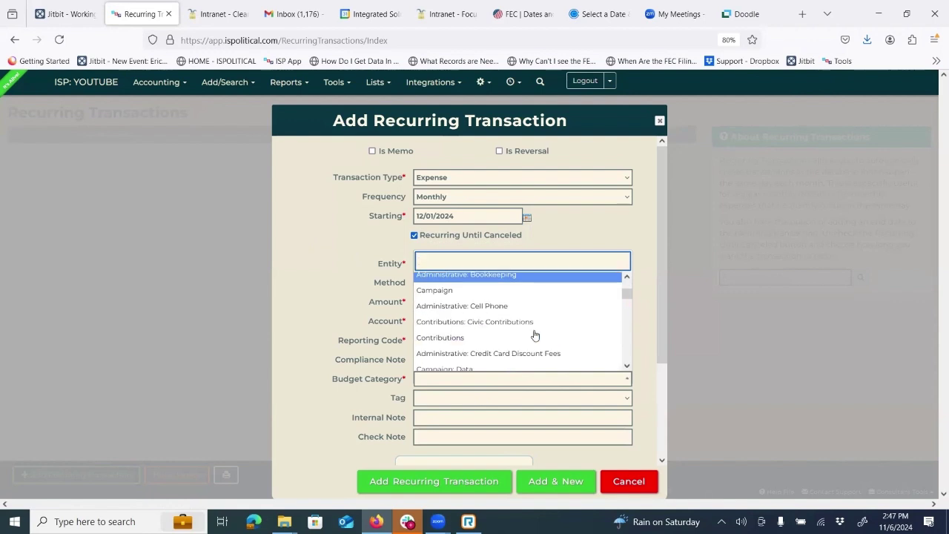
{"action": "scroll", "coordinate": [552, 327], "scroll_direction": "down", "scroll_amount": 7}
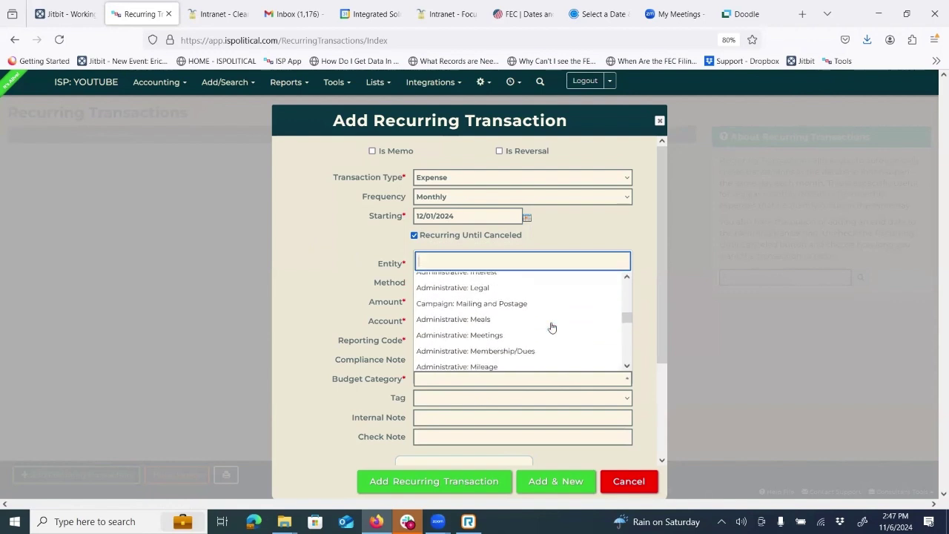
{"action": "scroll", "coordinate": [551, 327], "scroll_direction": "down", "scroll_amount": 3}
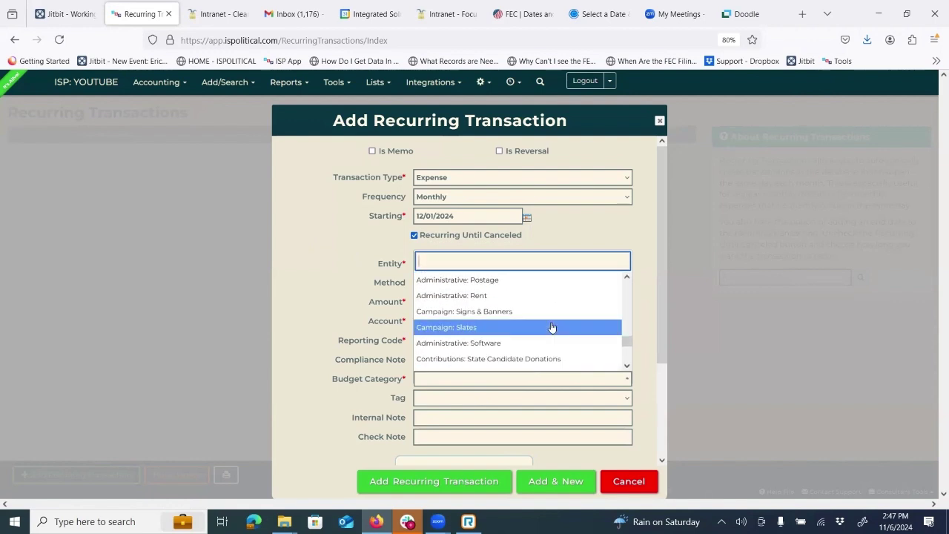
{"action": "left_click", "coordinate": [552, 343]}
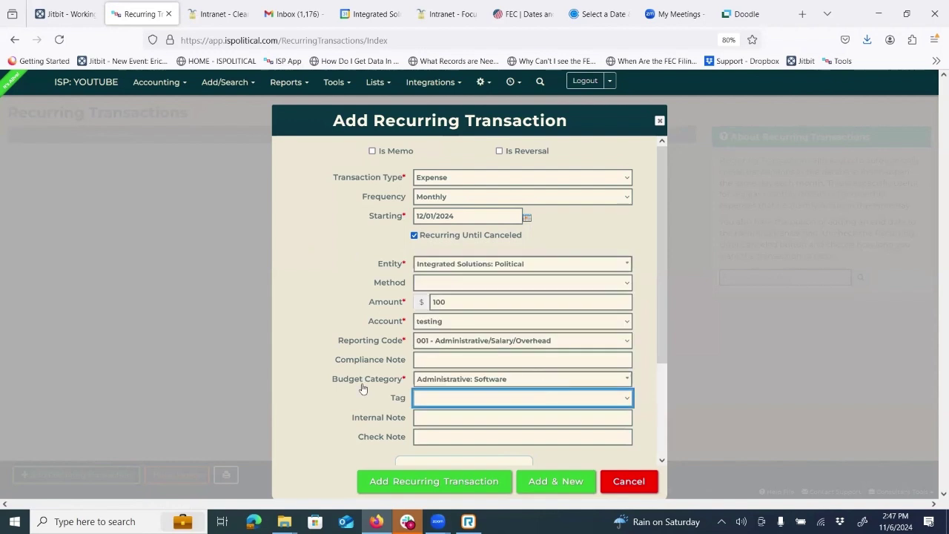
{"action": "left_click", "coordinate": [470, 489]}
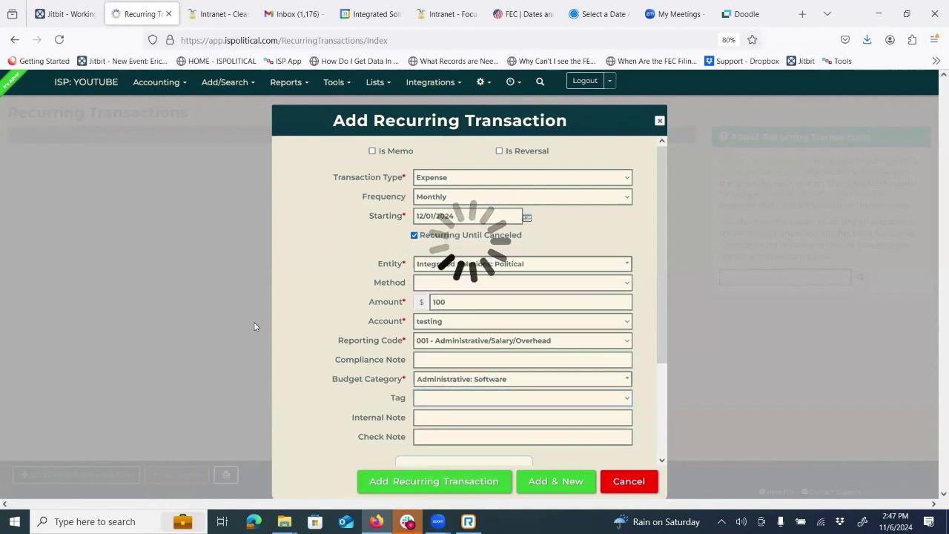